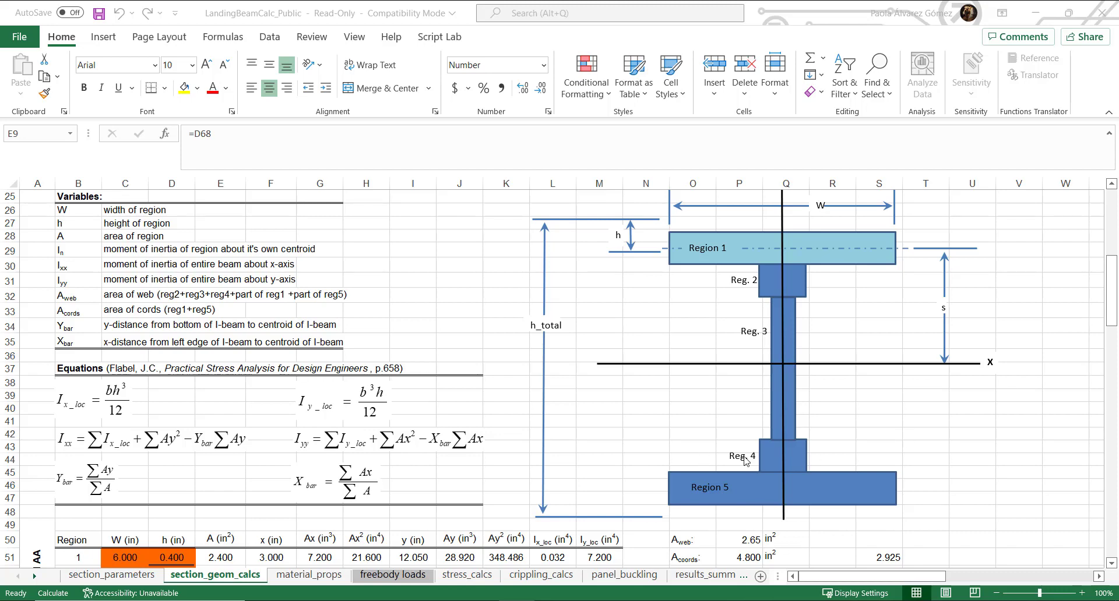
Show the section_parameters sheet listing the Section EE and FF dimensions and margins
click(132, 581)
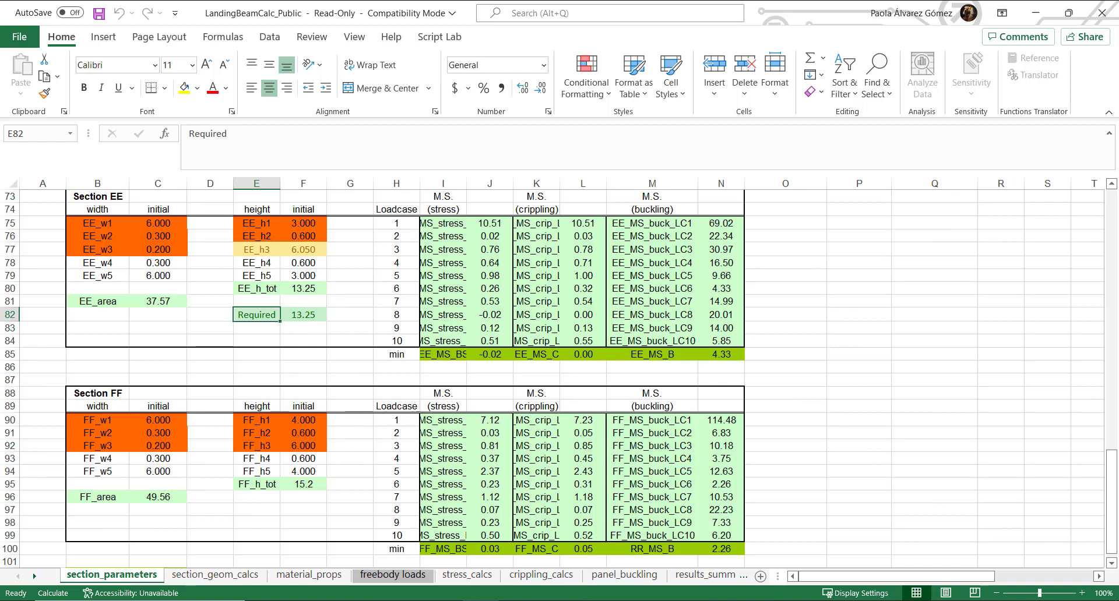
In HyperStudy, start a new study and accept the name Study_1
key(alt+Tab)
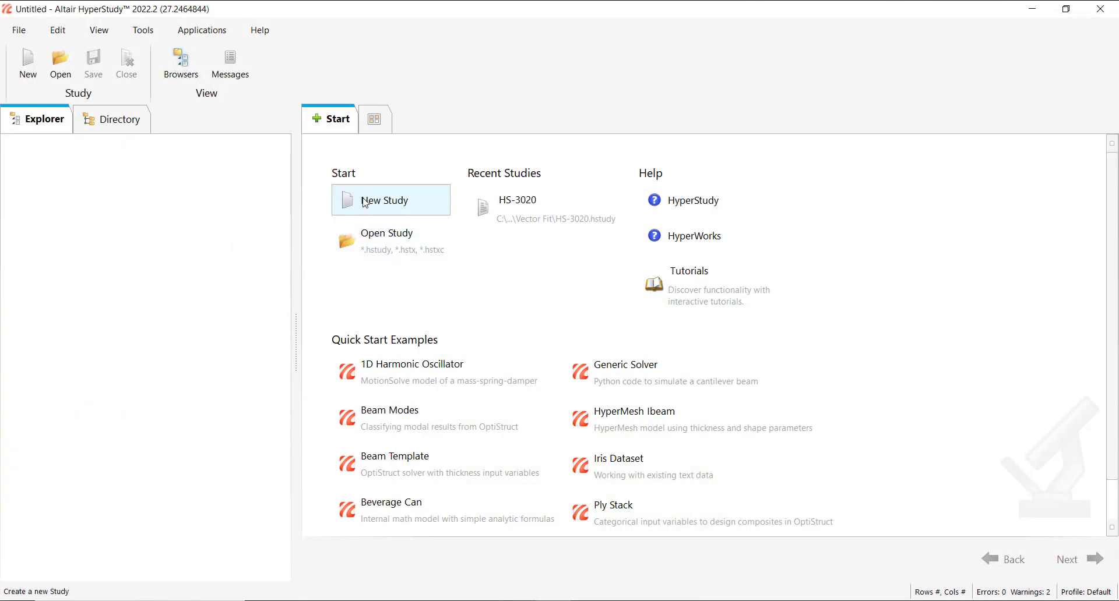
click(365, 202)
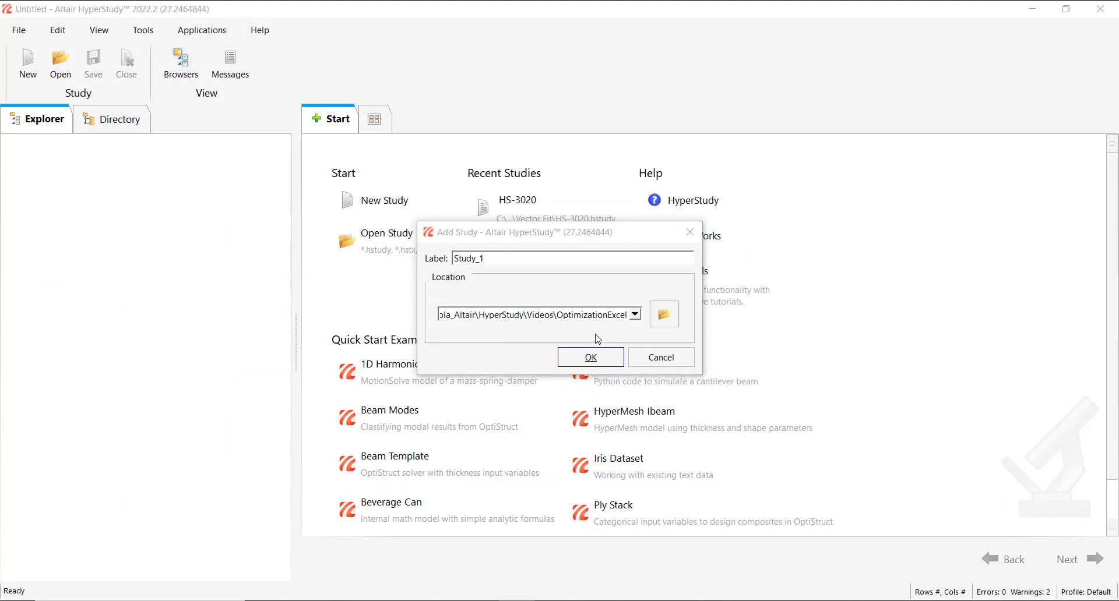
click(591, 358)
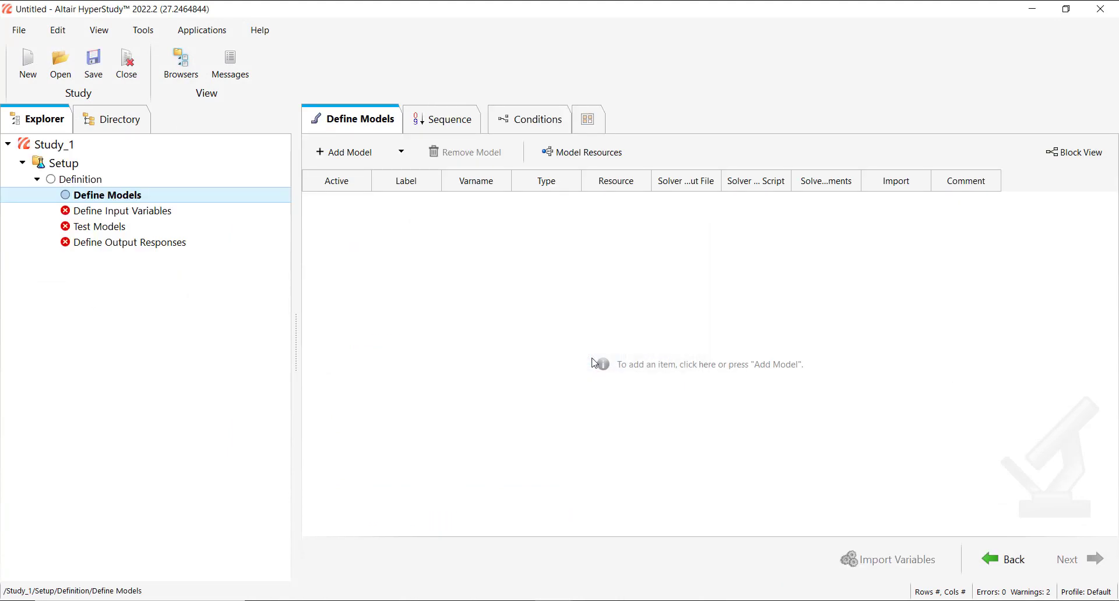
Add LandingBeamCalc_Public.xls from the study folder as spreadsheet Model 1
click(131, 121)
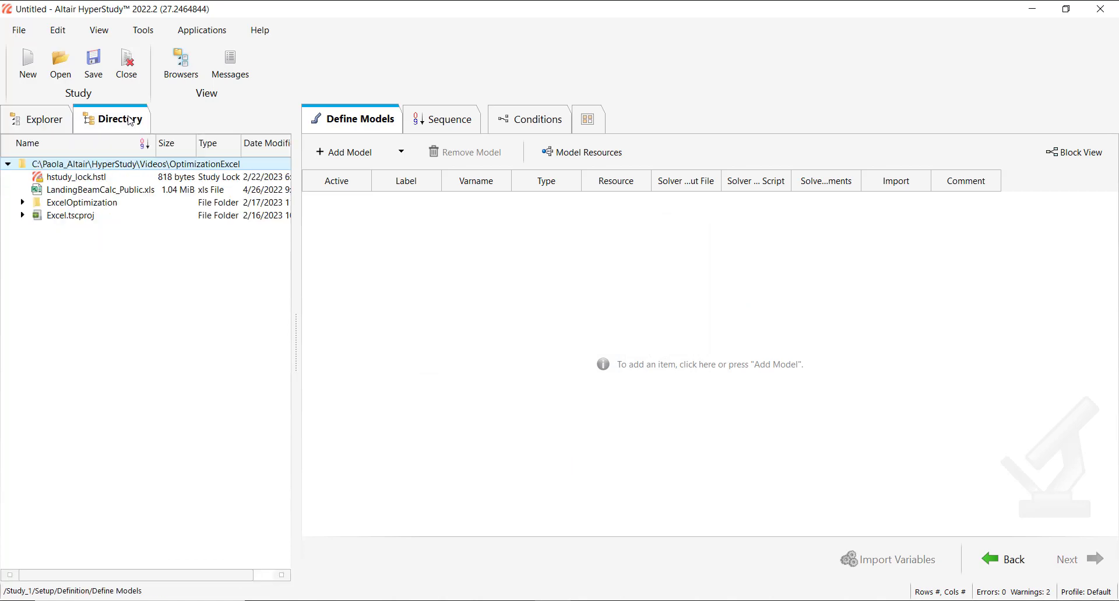
drag(93, 190, 338, 254)
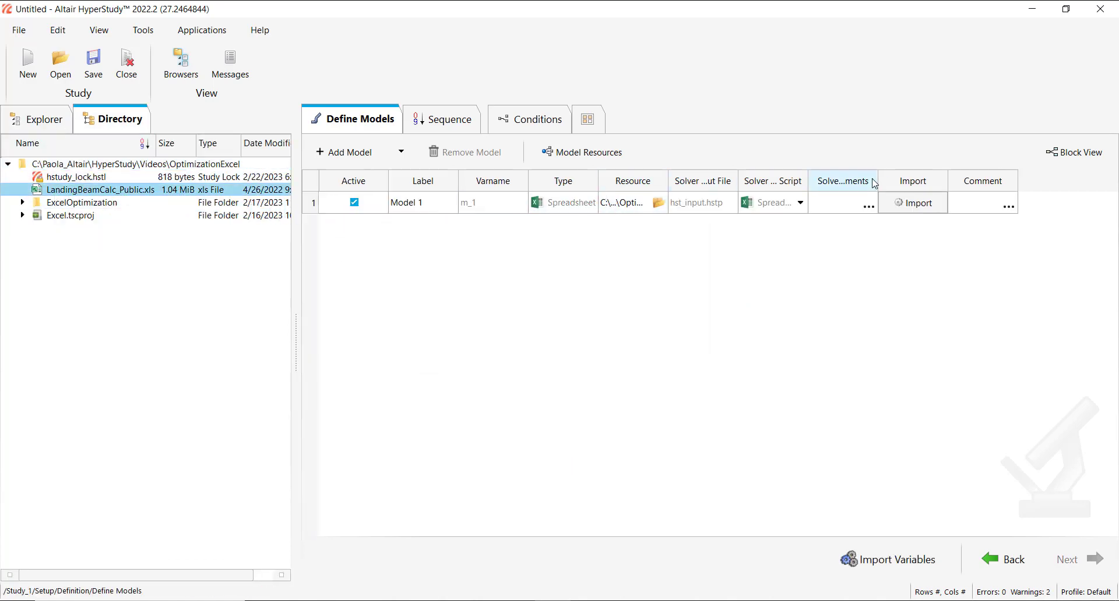
drag(808, 180, 859, 181)
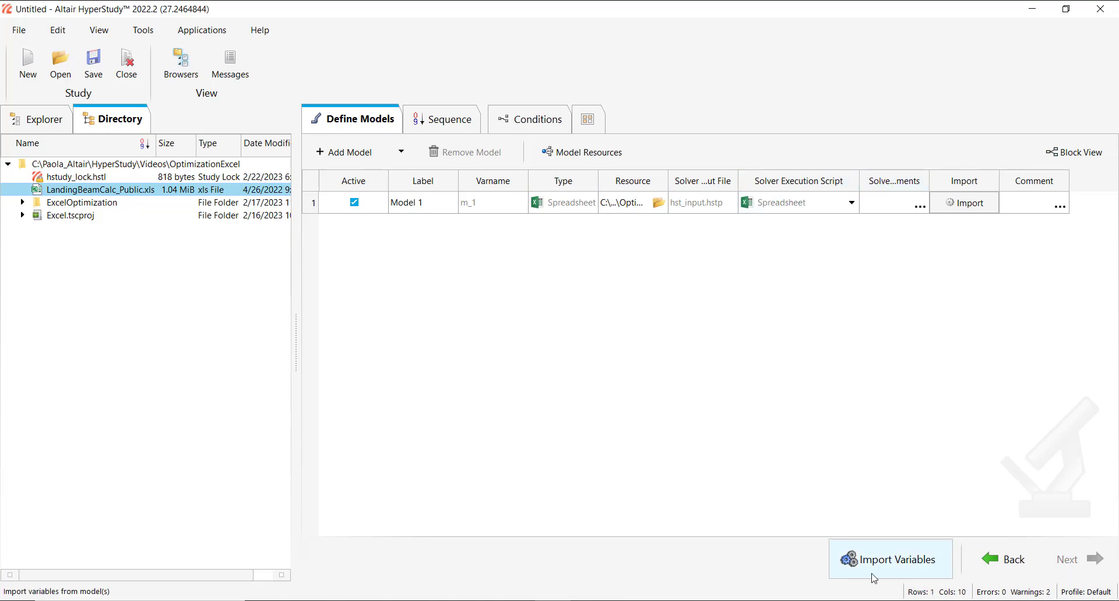
Import the Section AA width cells B16:C18 and height cells E16:F17 as input variables
click(882, 559)
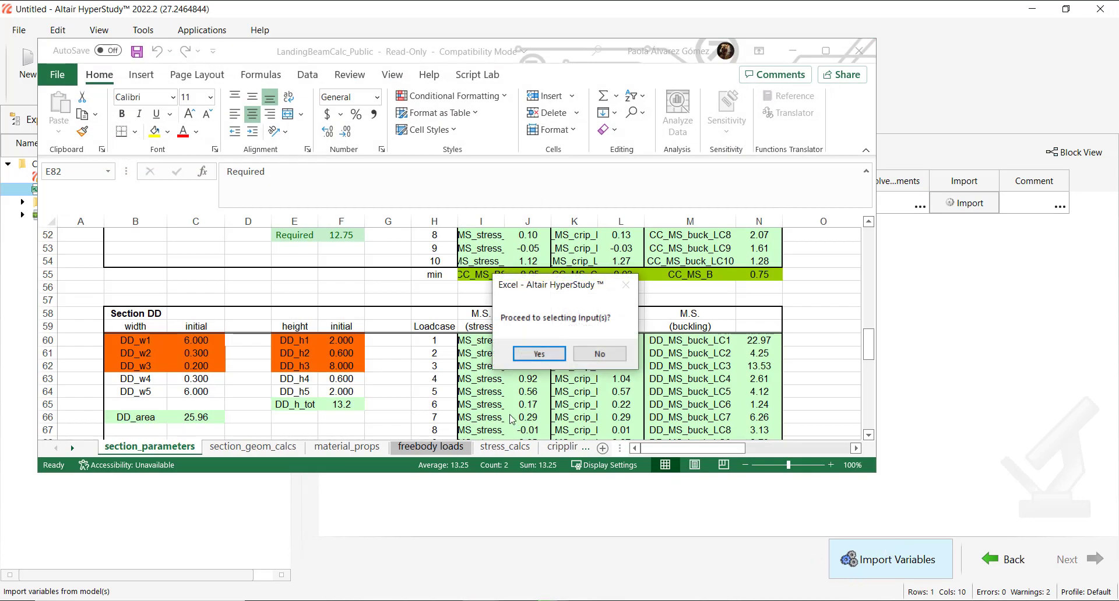
click(538, 355)
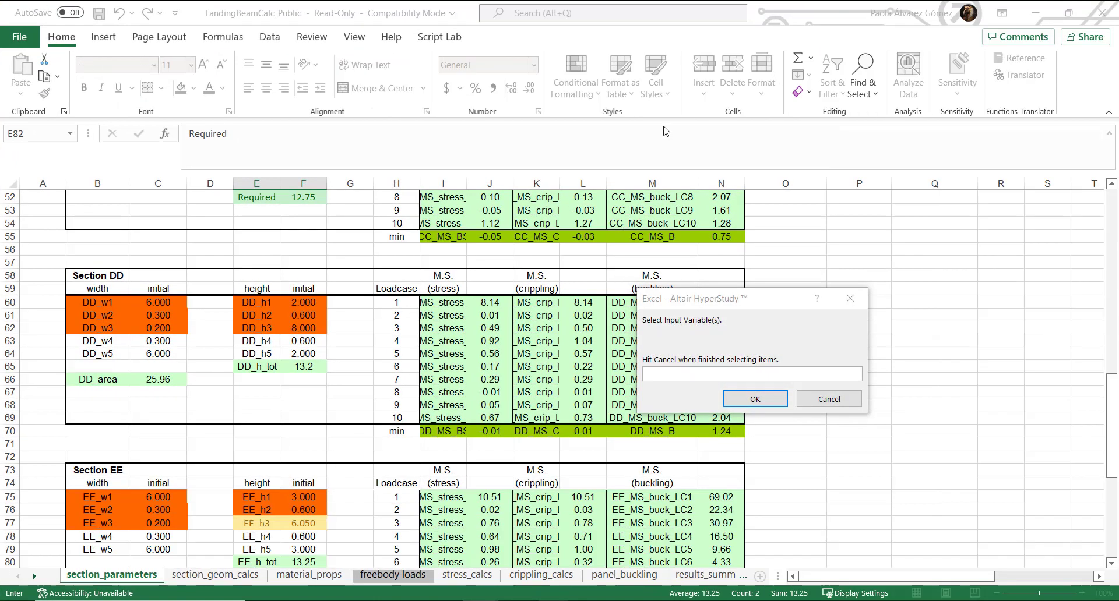
scroll(377, 305, up, 17)
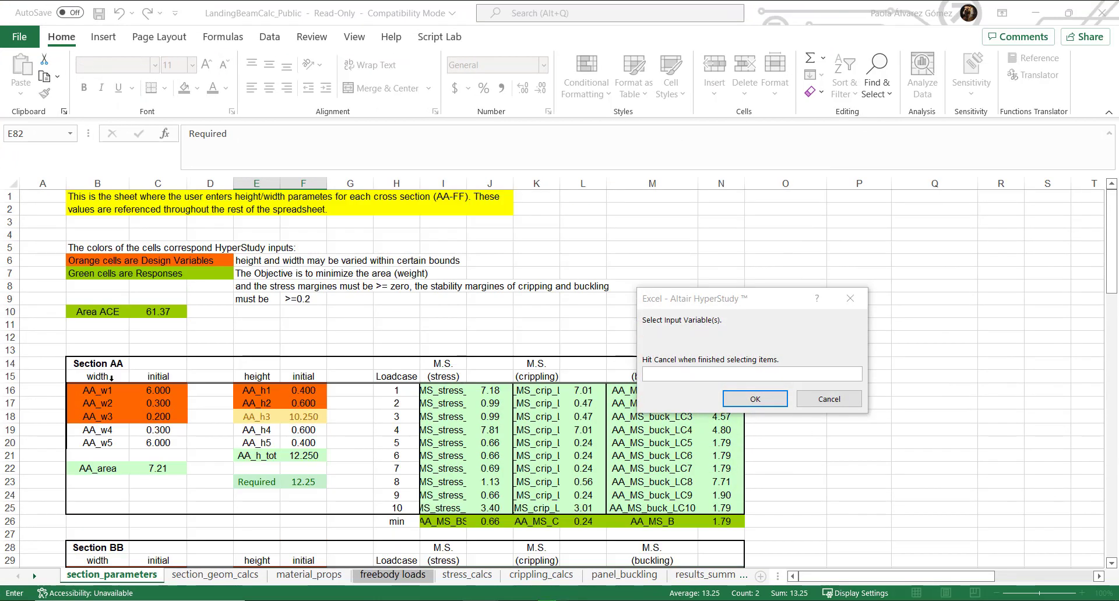
drag(98, 391, 172, 412)
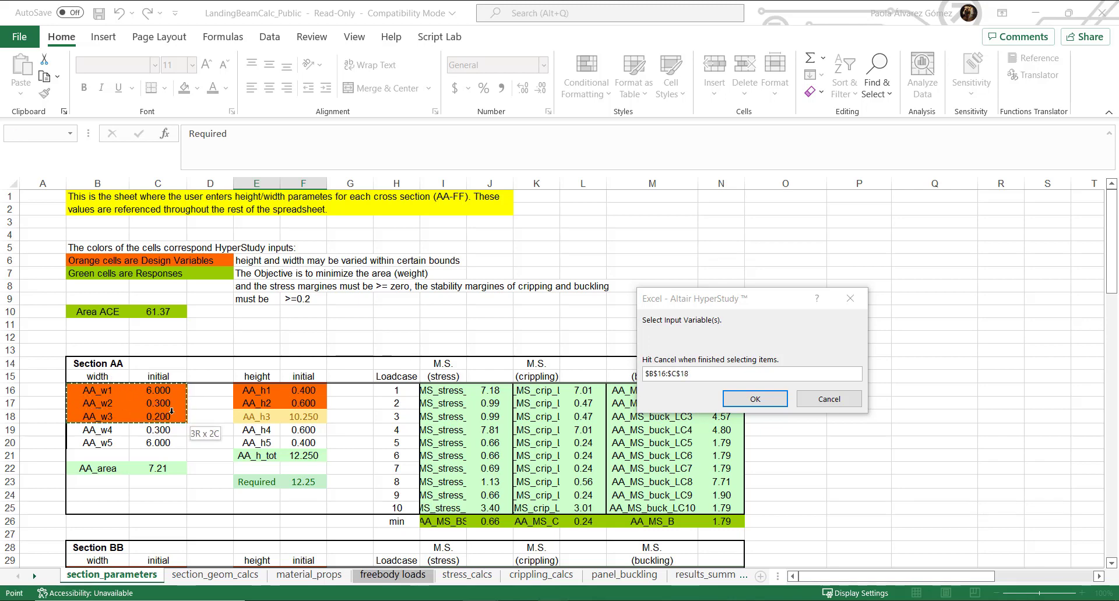
click(752, 399)
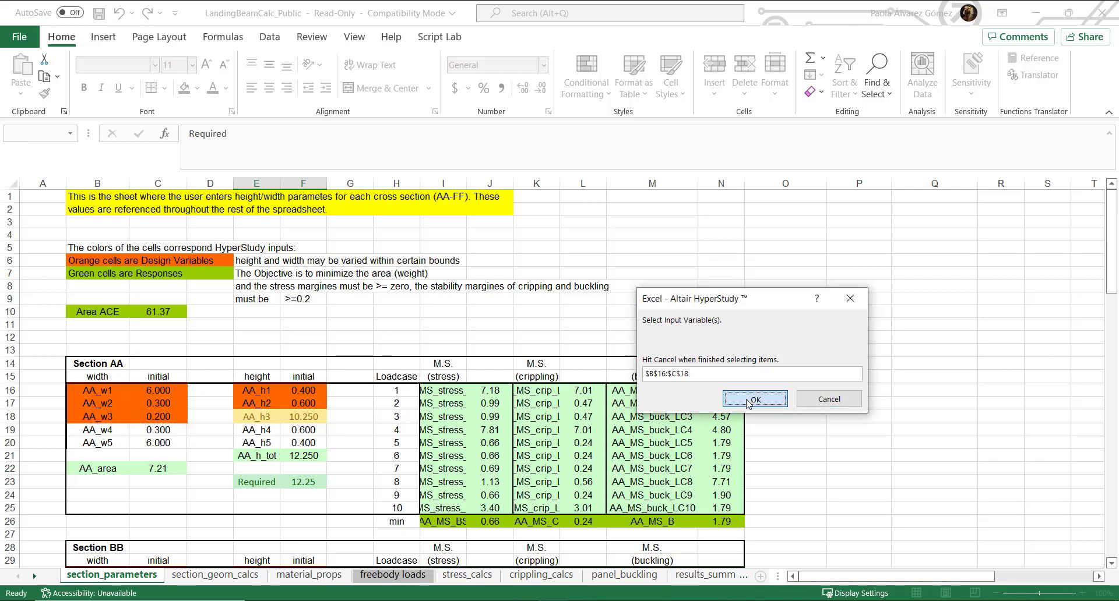
click(271, 396)
drag(275, 400, 304, 405)
click(759, 405)
Add the Section CC width cells B45:C47 and height cells E45:F46 as inputs
scroll(236, 356, down, 4)
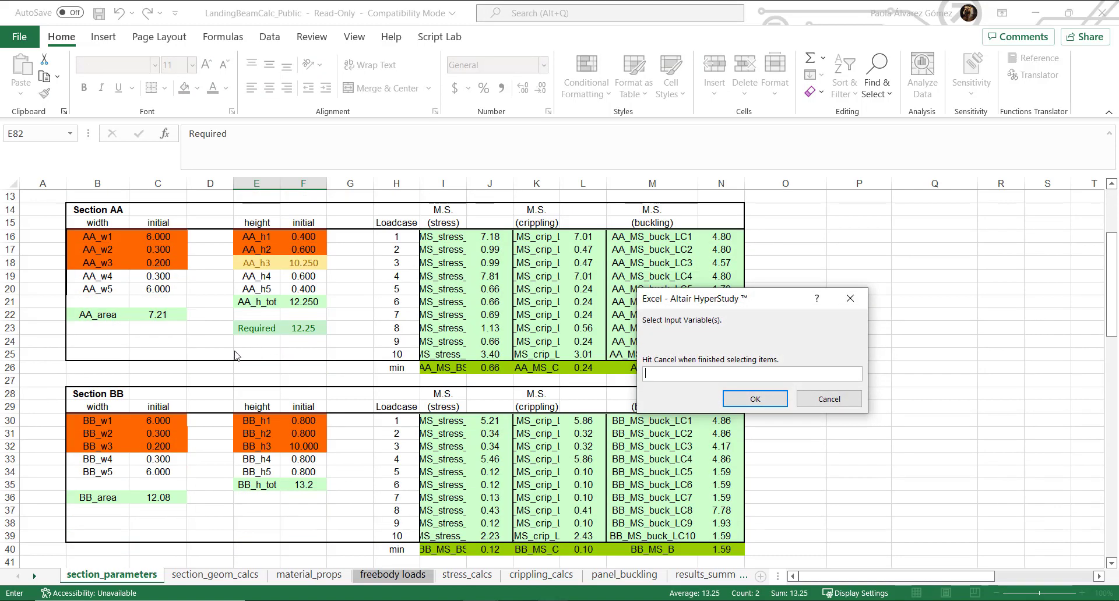
scroll(235, 355, down, 8)
drag(98, 302, 149, 328)
click(754, 398)
drag(283, 301, 318, 317)
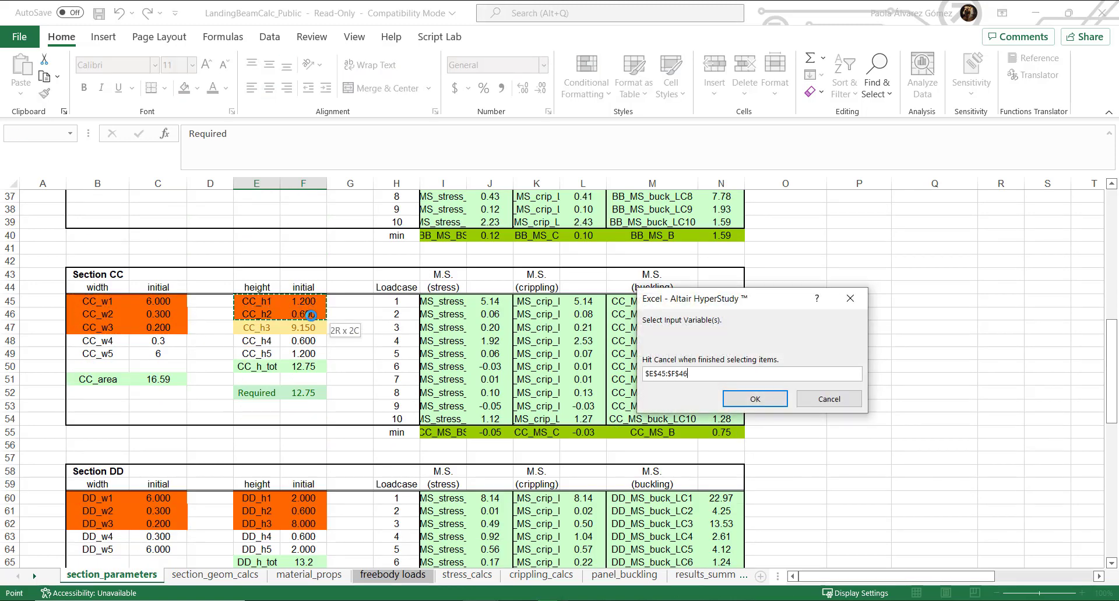
click(755, 398)
Add the Section EE width cells B75:C77 and height cells E75:F76 as inputs
scroll(245, 443, down, 8)
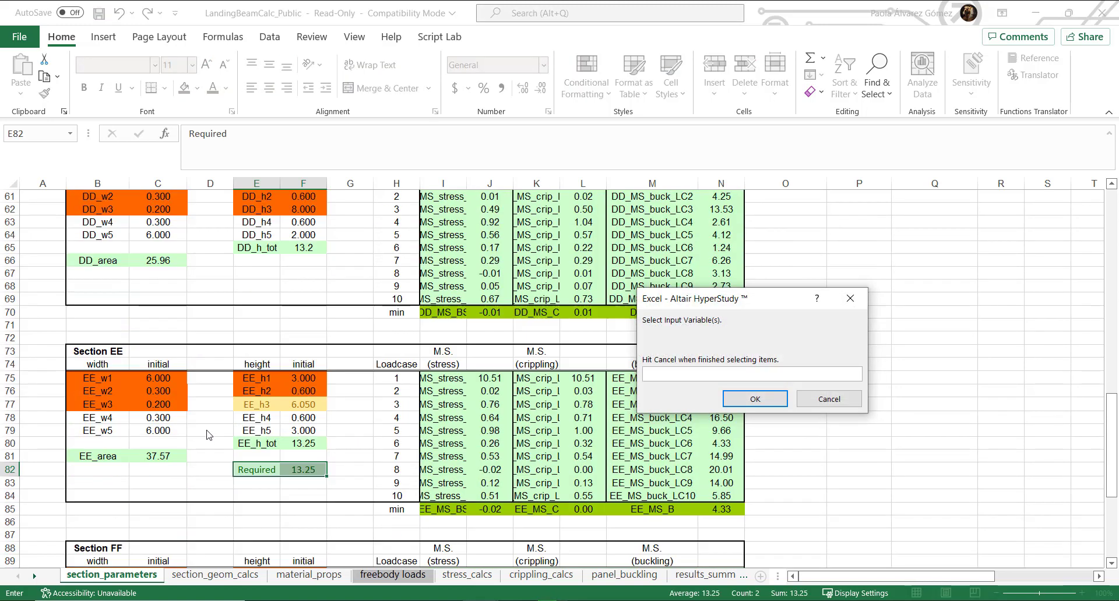
scroll(206, 430, down, 2)
drag(99, 303, 175, 328)
click(754, 398)
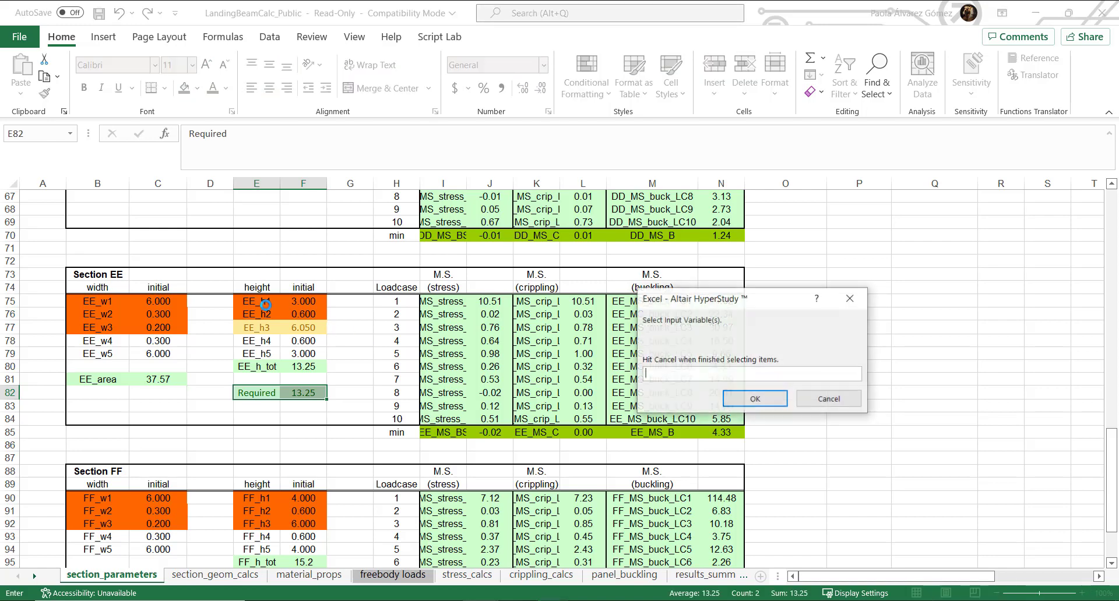
drag(257, 302, 303, 314)
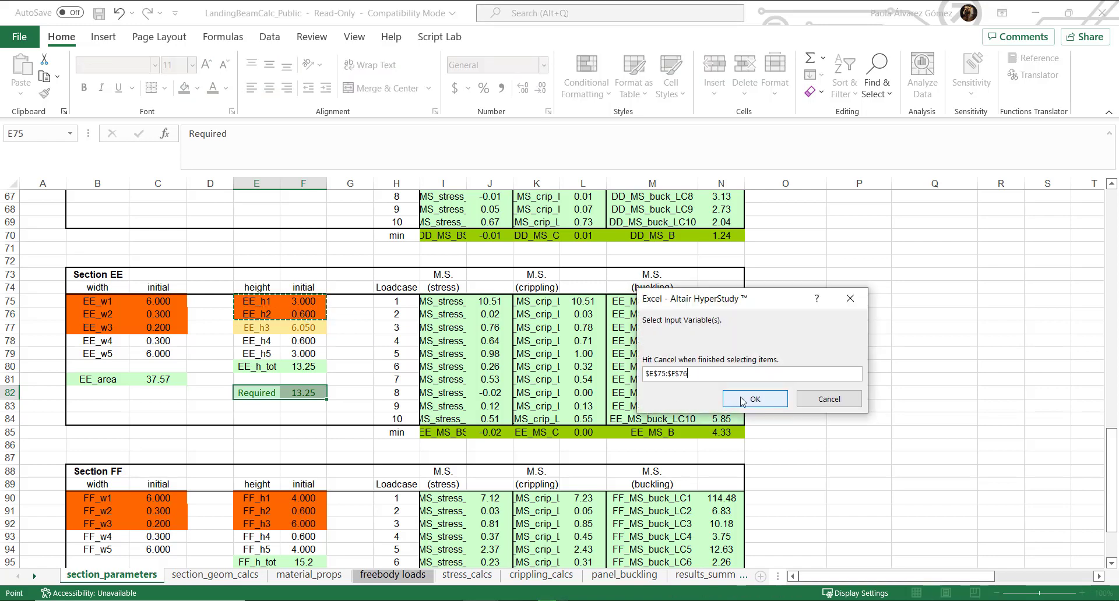
click(724, 398)
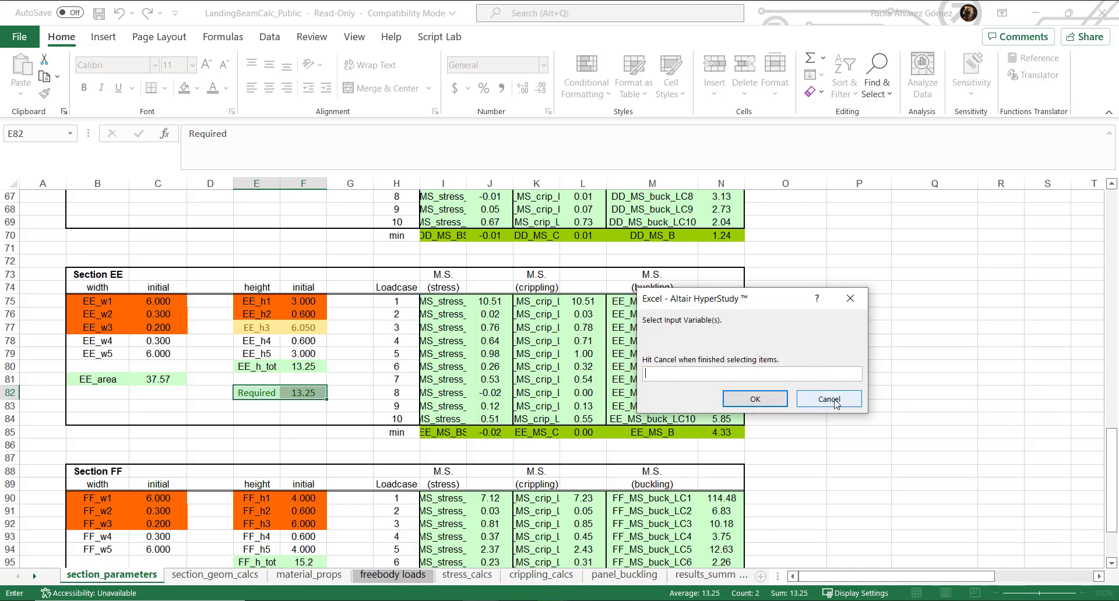
Finish the inputs and register the AA margins I26, K26:L26 and M26:N26 as responses
click(834, 400)
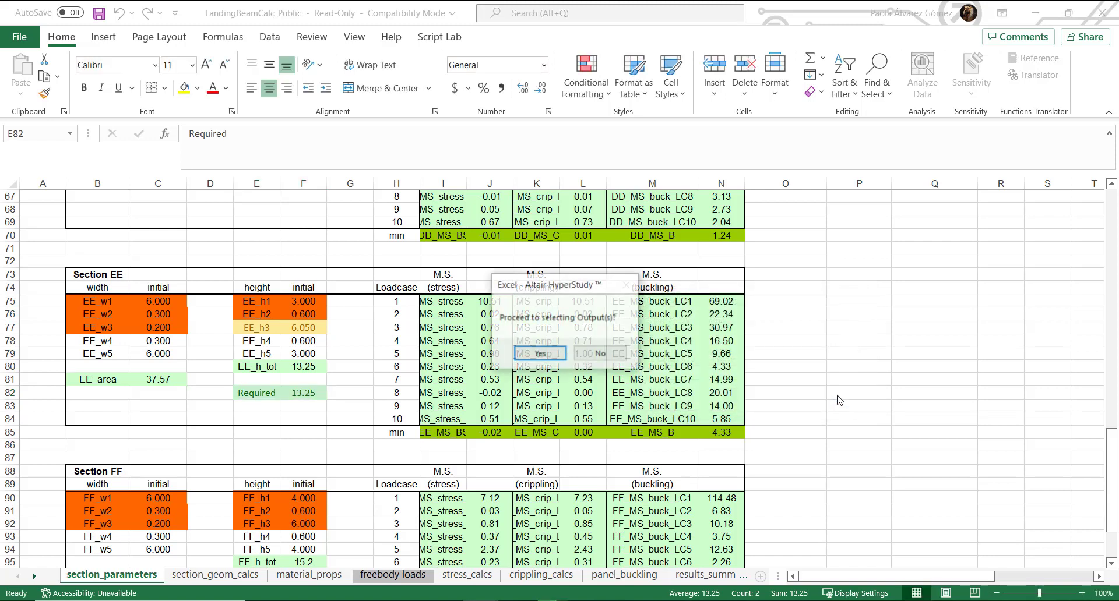
click(540, 354)
scroll(469, 379, up, 14)
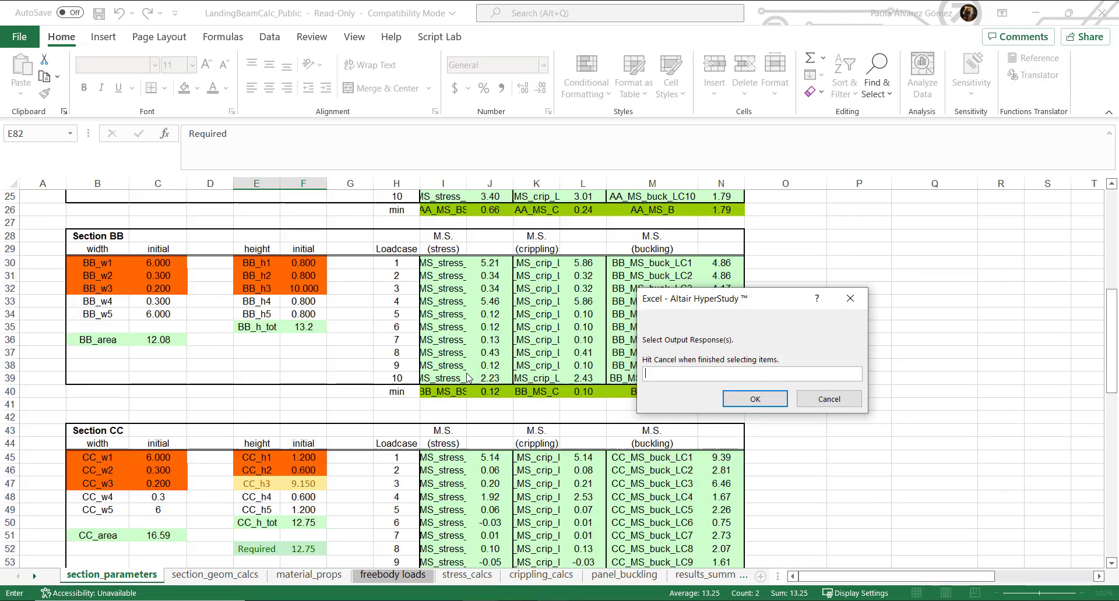
scroll(469, 379, up, 7)
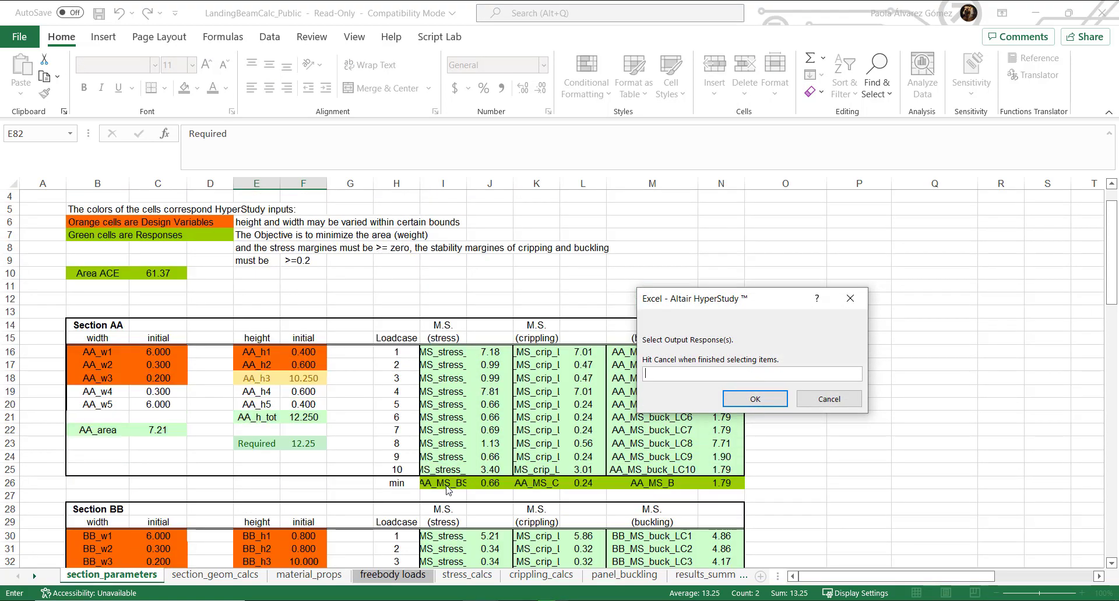
click(447, 490)
click(739, 399)
drag(527, 485, 705, 478)
click(756, 399)
click(756, 399)
Register the Section CC margins, including I55:J55 and K55:L55, as output responses
scroll(367, 399, down, 4)
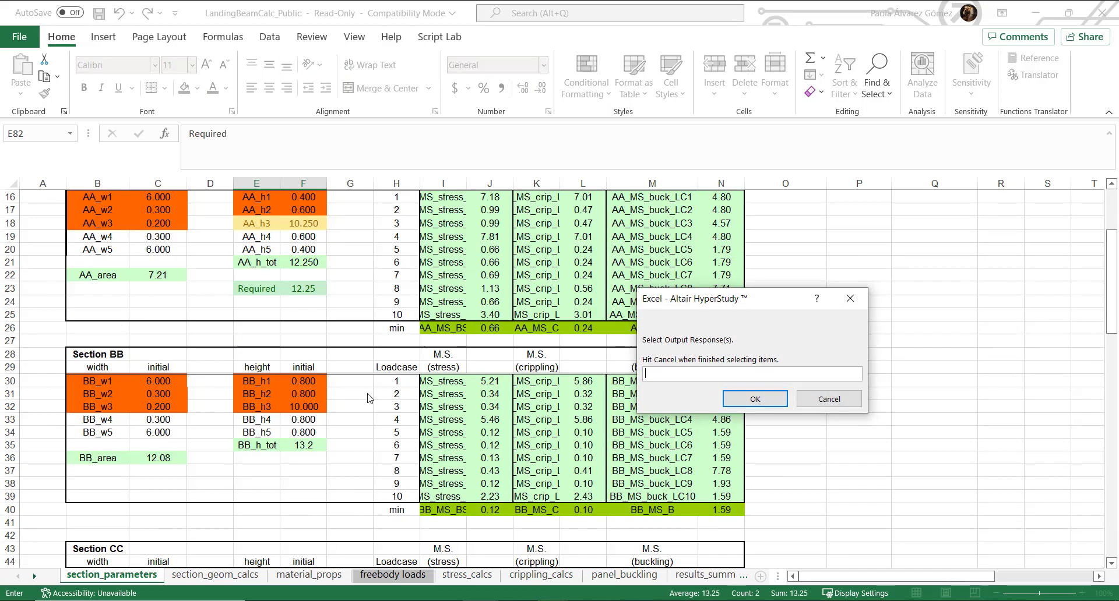
scroll(367, 399, down, 6)
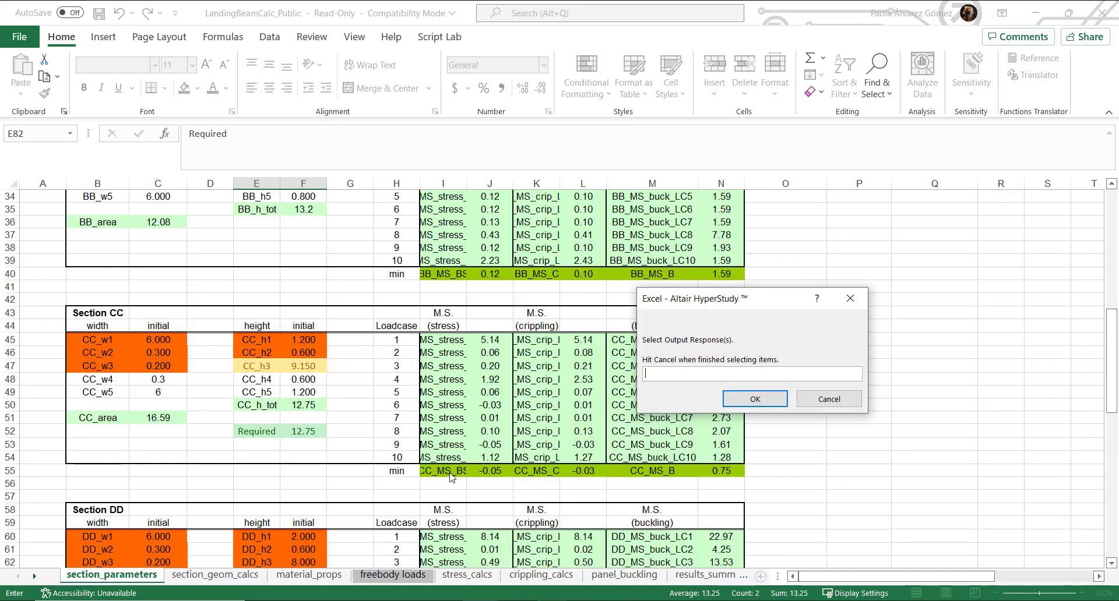
drag(450, 473, 491, 473)
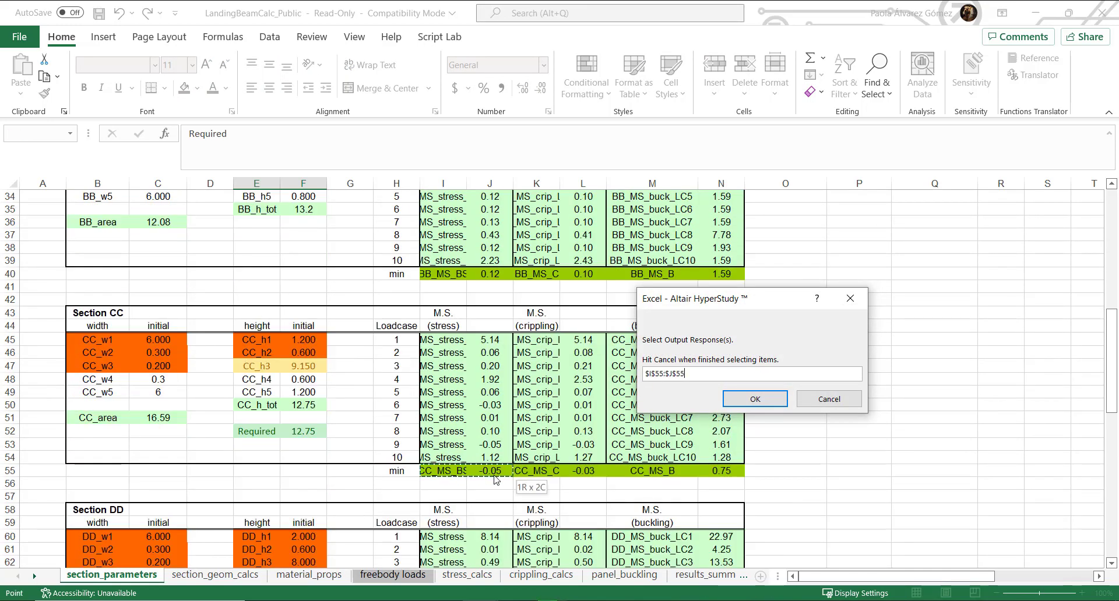
click(752, 401)
drag(536, 471, 707, 472)
click(760, 396)
click(755, 400)
Register the Section EE stress, crippling and buckling margins I85:J85, K85:L85, M85:N85 as responses
scroll(487, 442, down, 6)
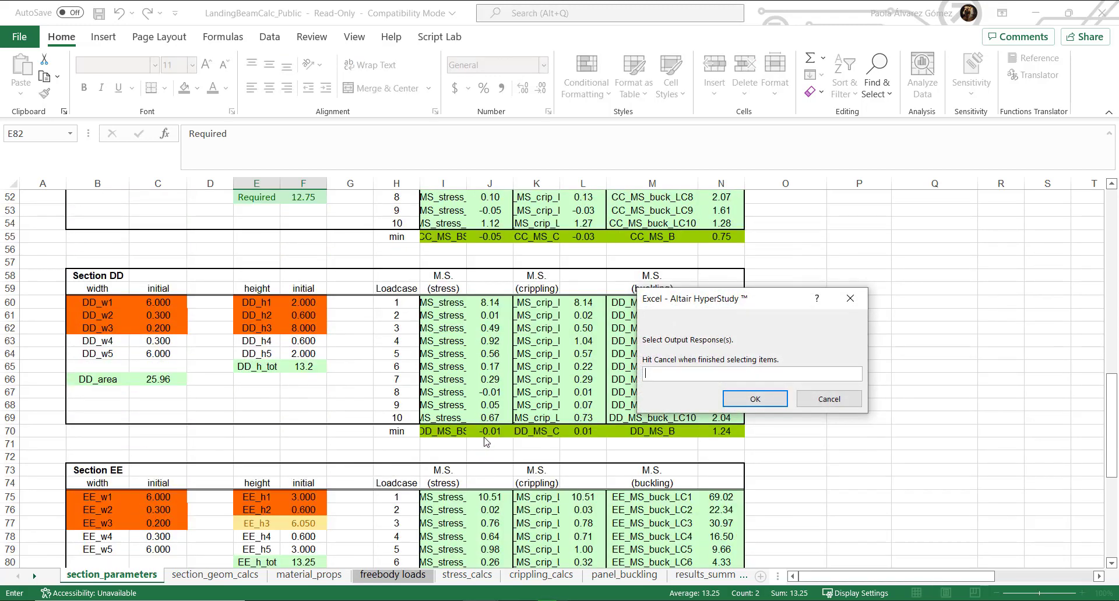
scroll(487, 442, down, 3)
drag(445, 511, 571, 510)
click(754, 400)
click(757, 400)
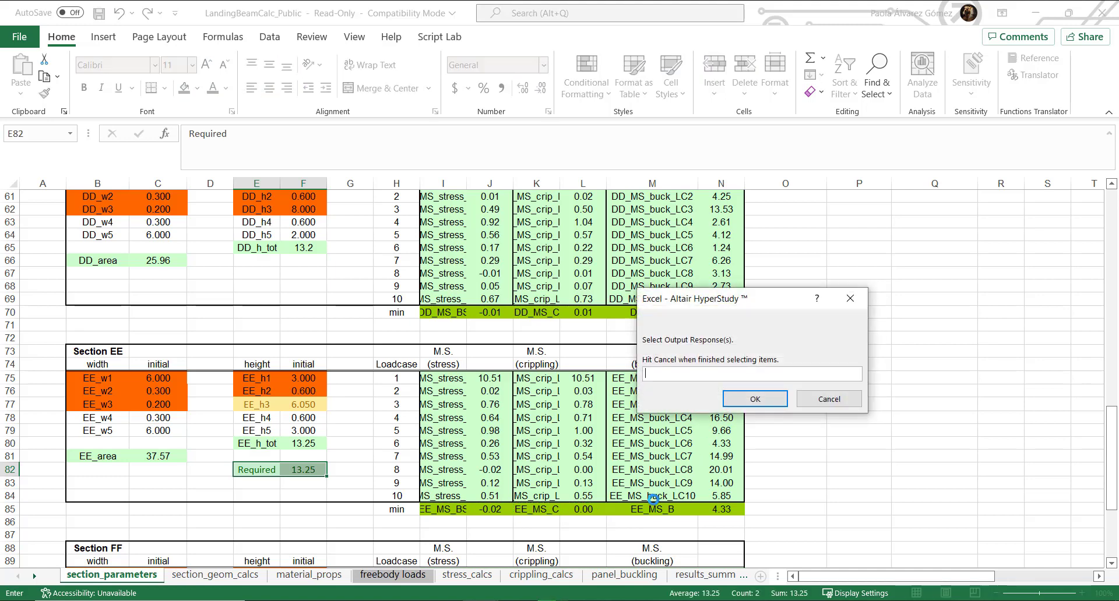
drag(652, 508, 725, 511)
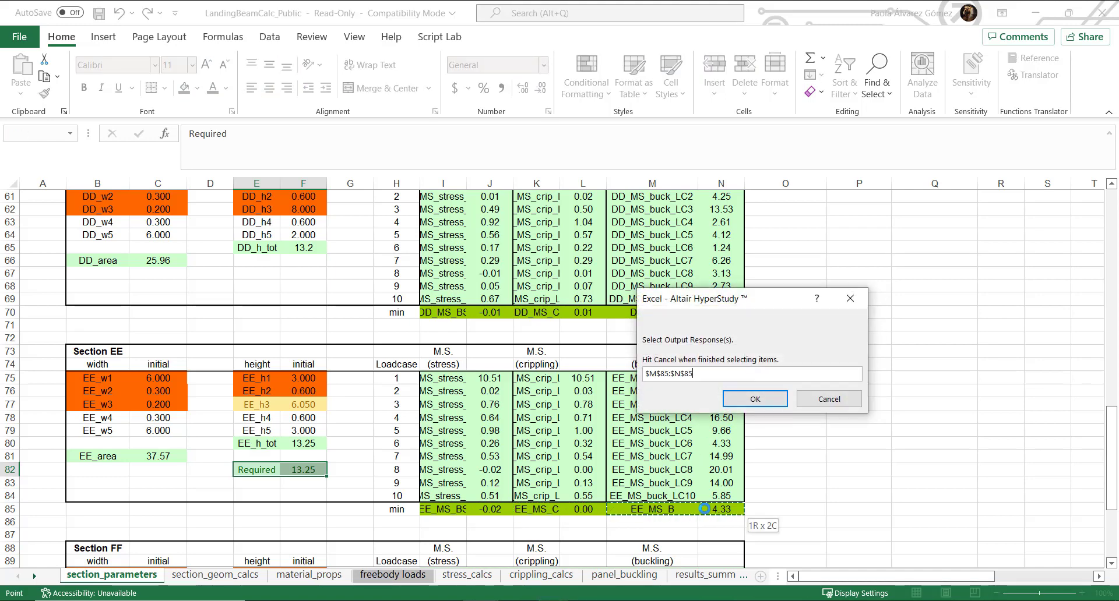
click(766, 404)
Add Area ACE (B10:C10) as the final response and end response selection
scroll(268, 380, up, 18)
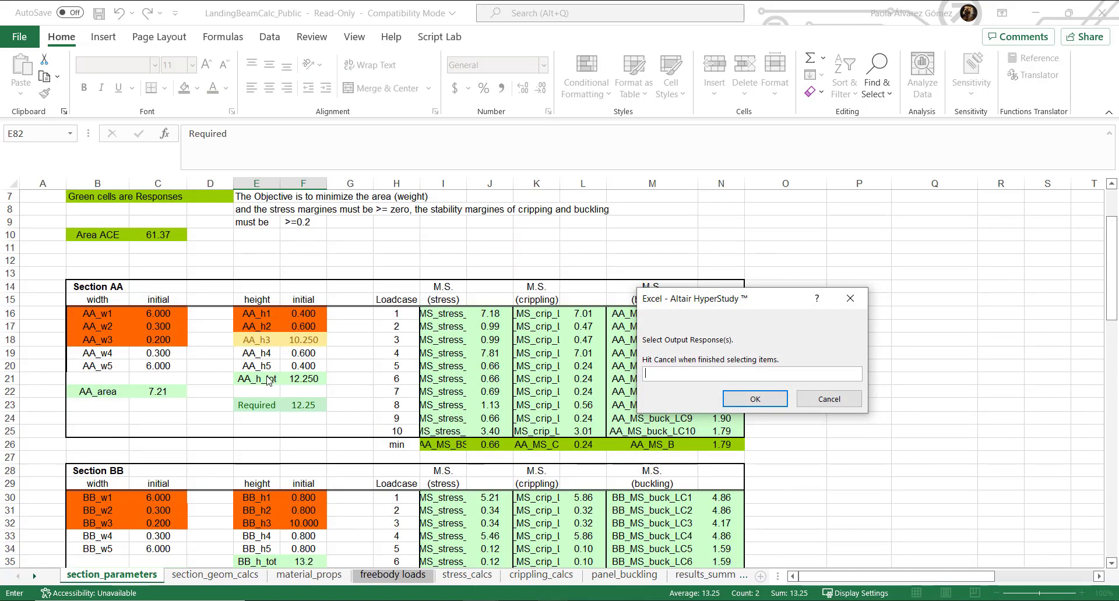
scroll(268, 380, up, 2)
drag(111, 312, 148, 315)
click(768, 405)
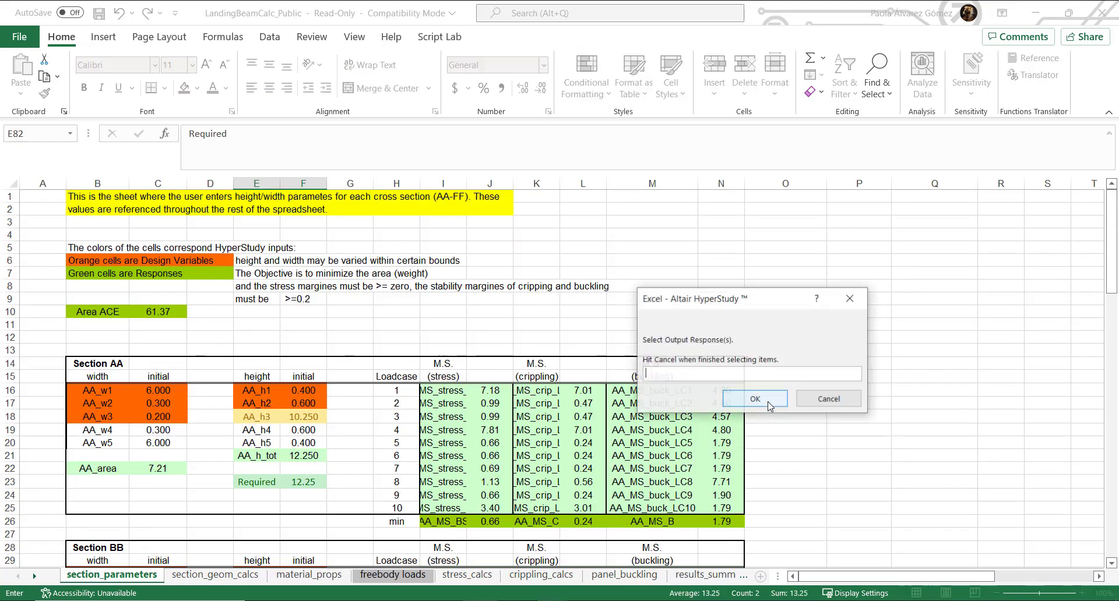
click(839, 405)
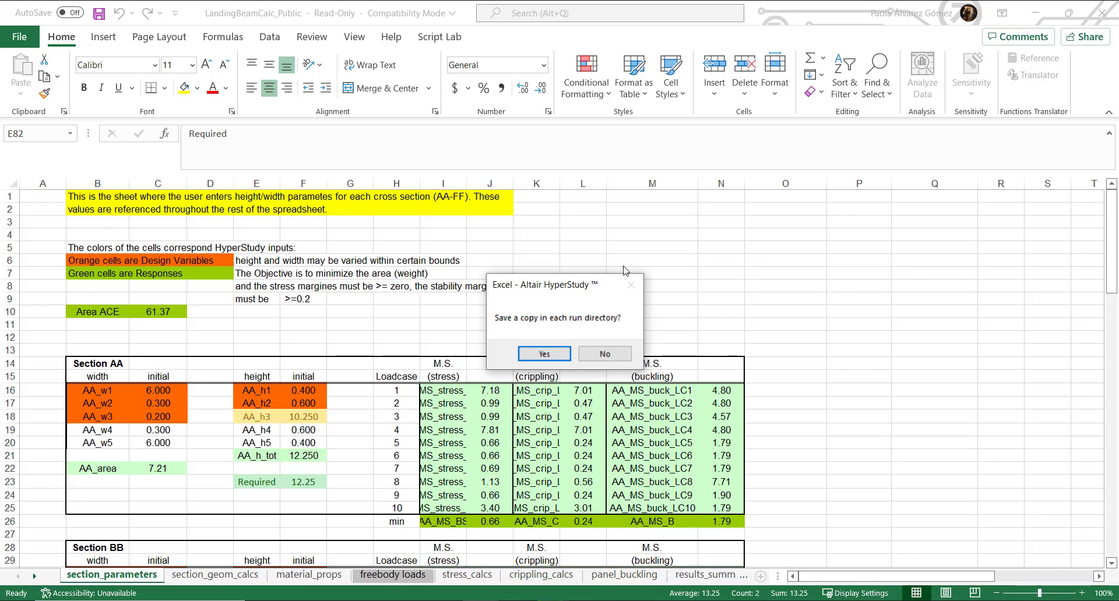
Keep a workbook copy per run and run the model test so Write, Execute and Extract pass
click(543, 354)
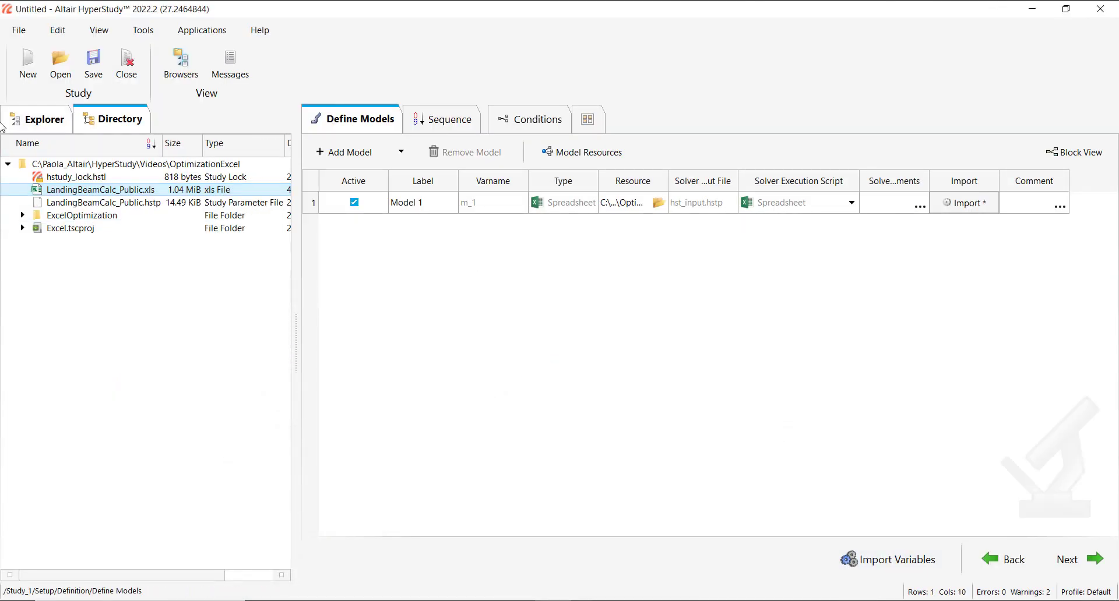
click(42, 122)
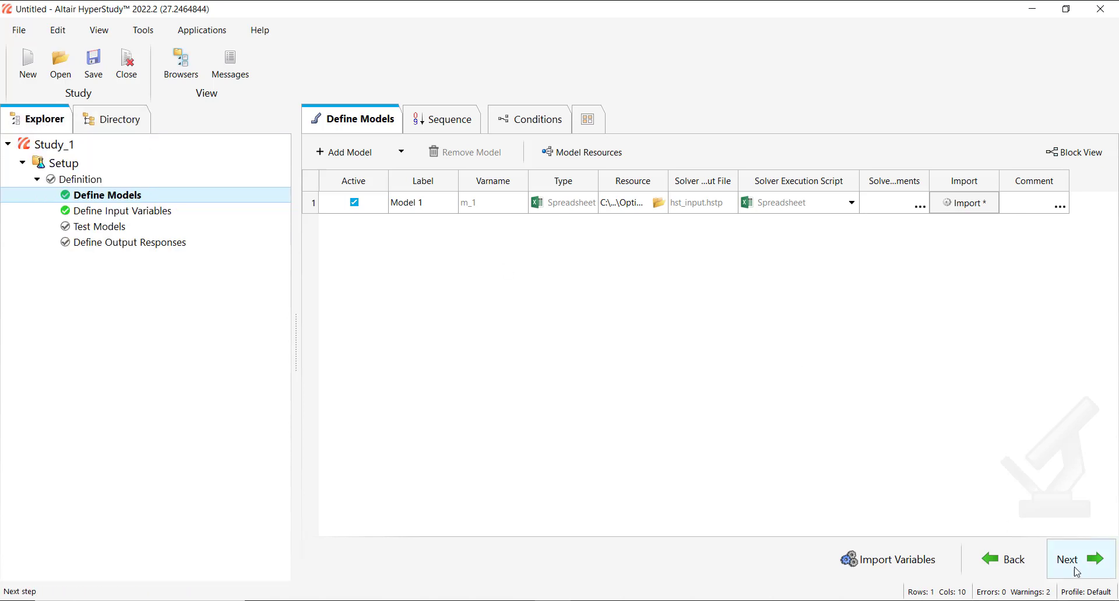
click(1075, 568)
click(1075, 569)
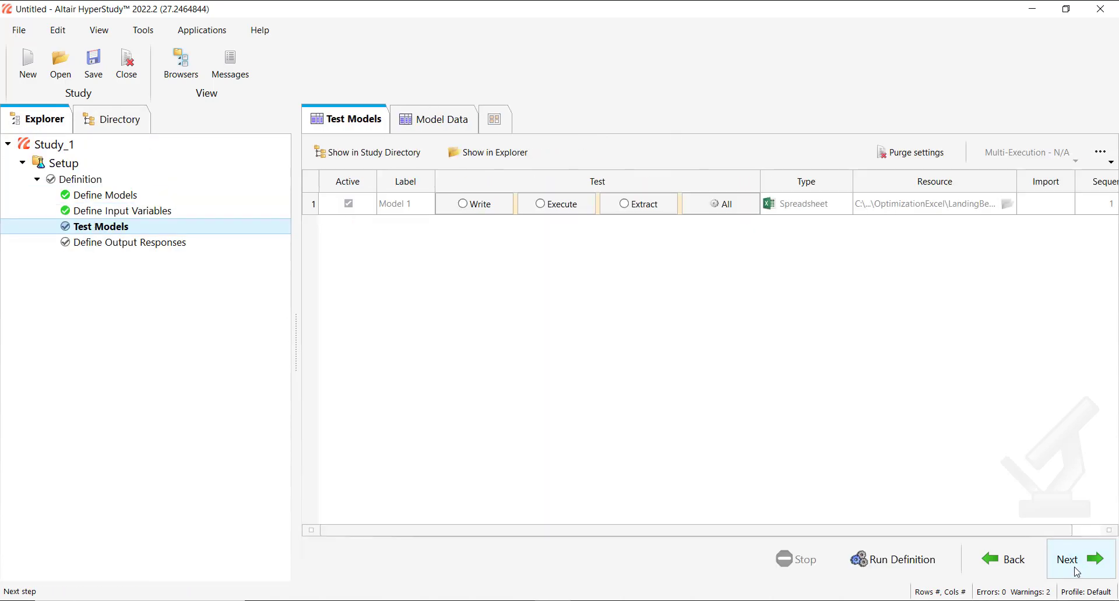
click(902, 563)
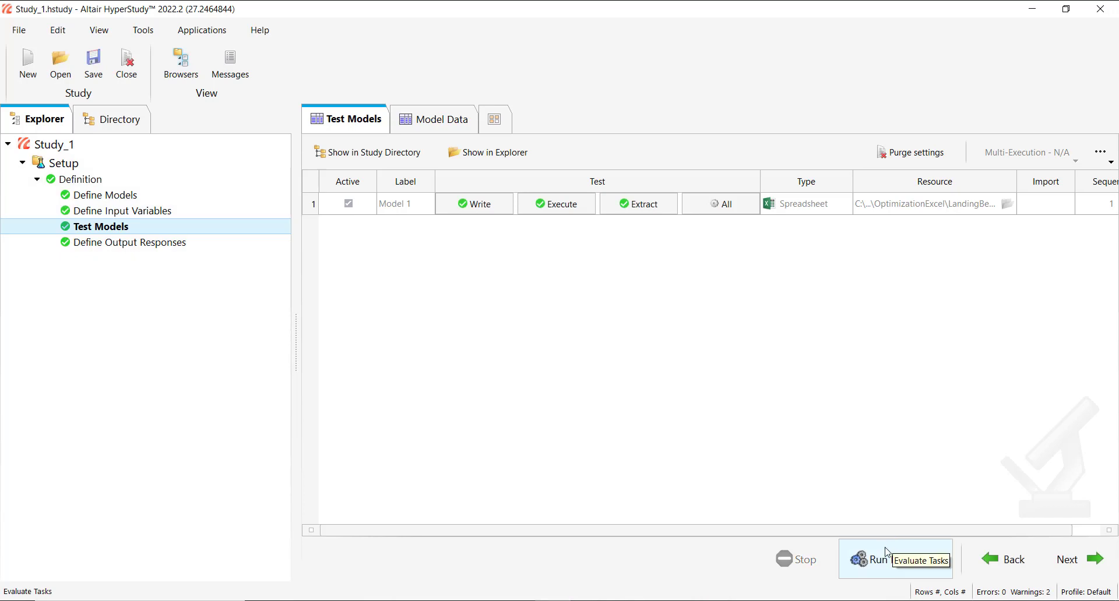
Add an Optimization 1 approach with its definition taken from Setup
right_click(166, 362)
click(257, 28)
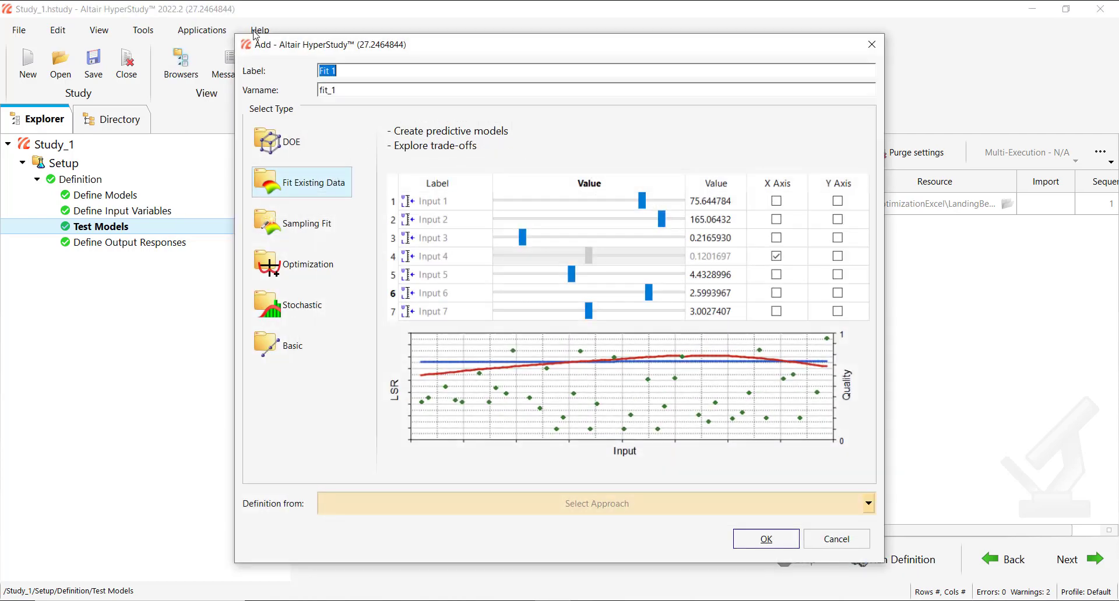
click(324, 272)
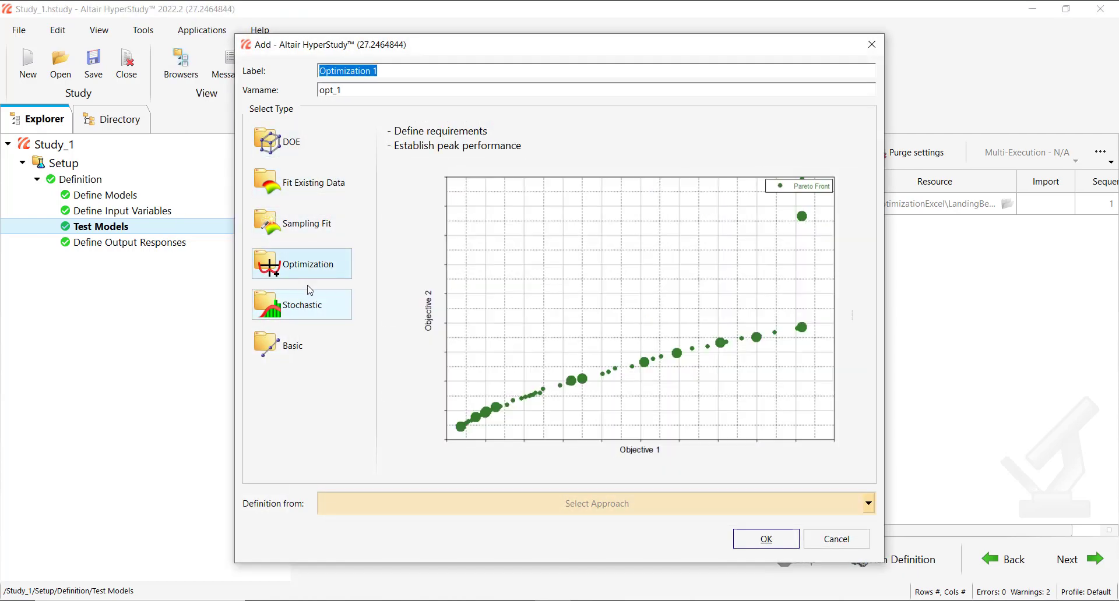
click(411, 512)
click(386, 530)
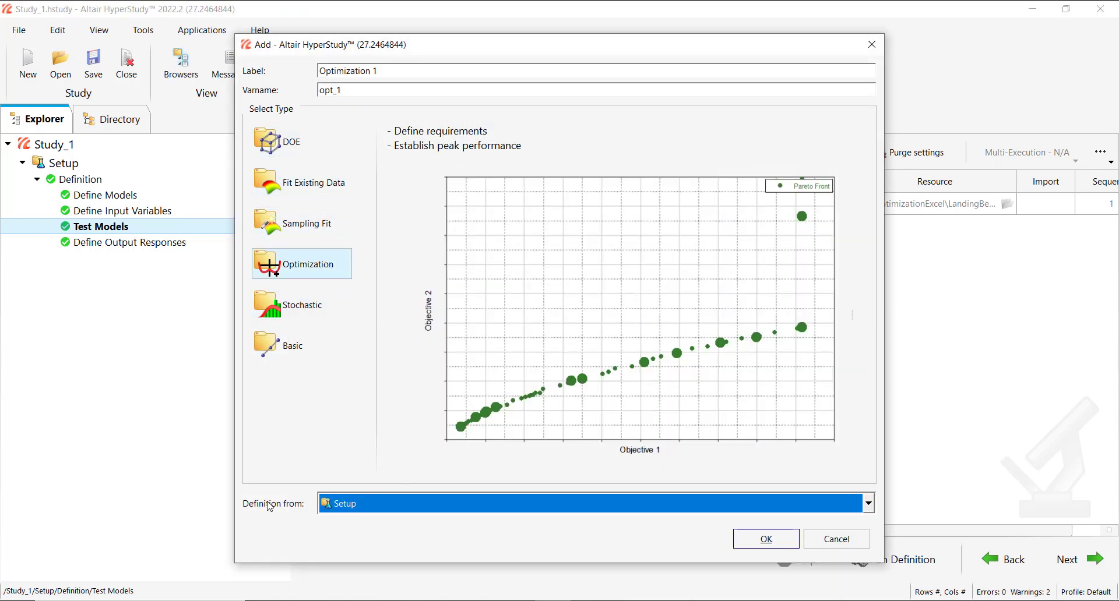
click(781, 539)
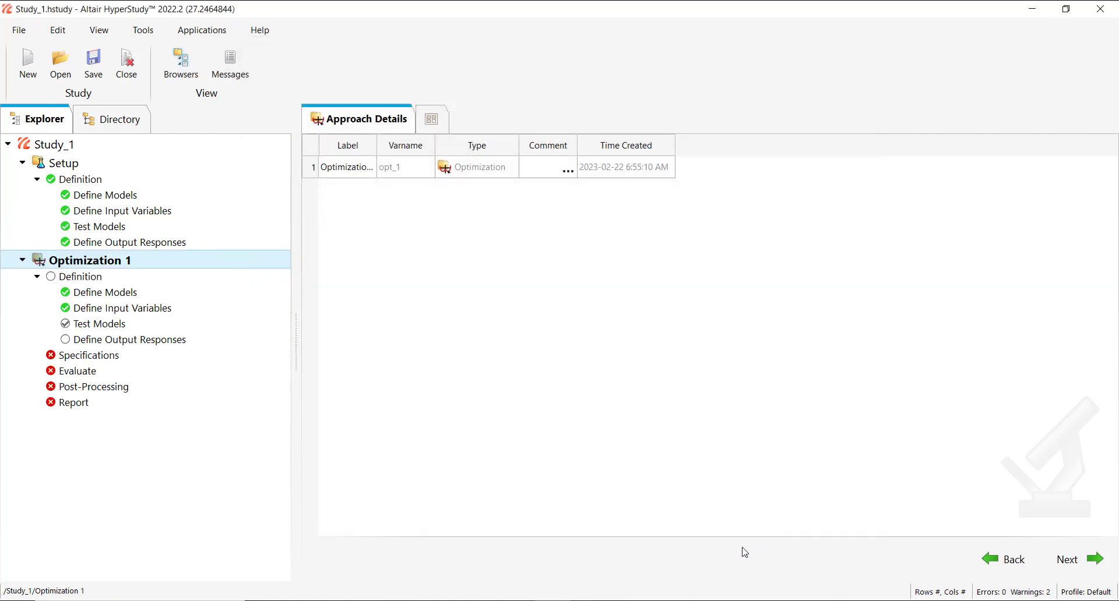
Step through the optimization's definition to the Define Output Responses step
click(1095, 563)
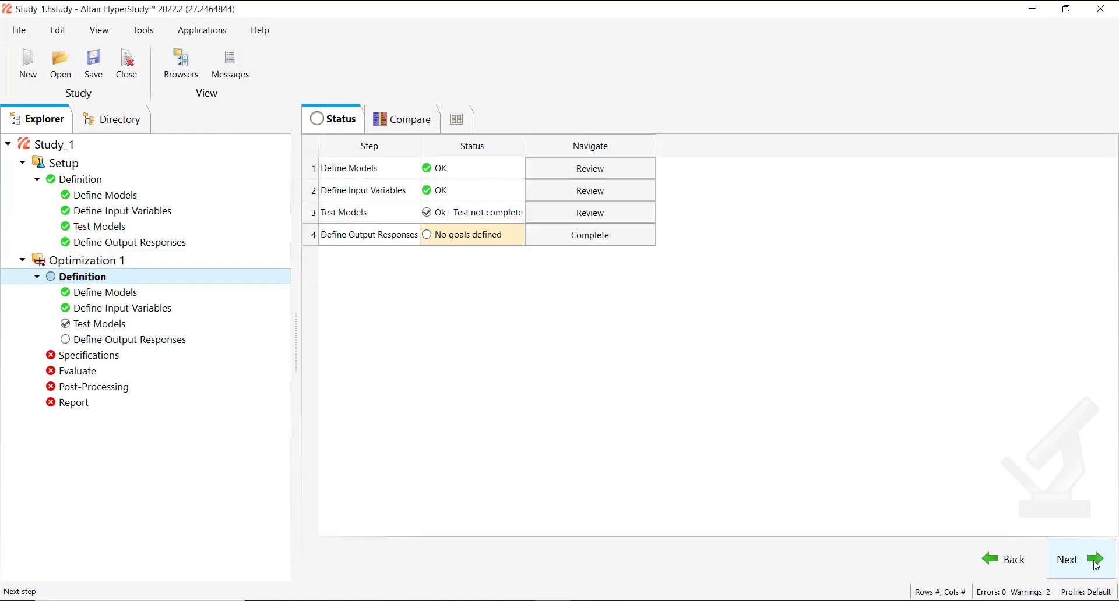
click(1095, 563)
click(1095, 563)
click(1095, 563)
click(1095, 562)
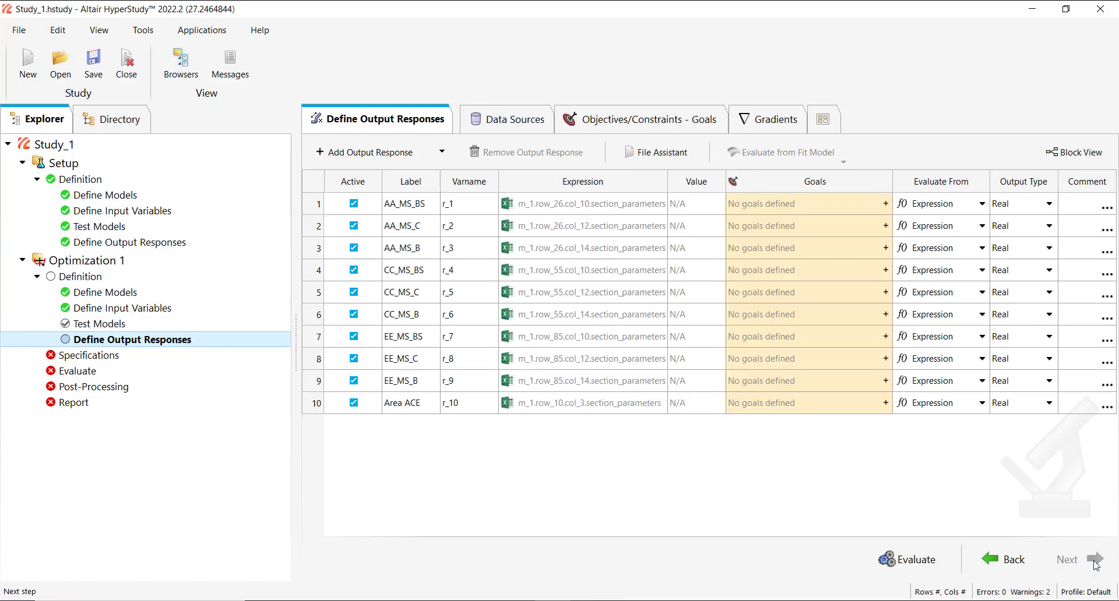
Add Goal 1 as a Minimize objective on the Area ACE response
click(602, 122)
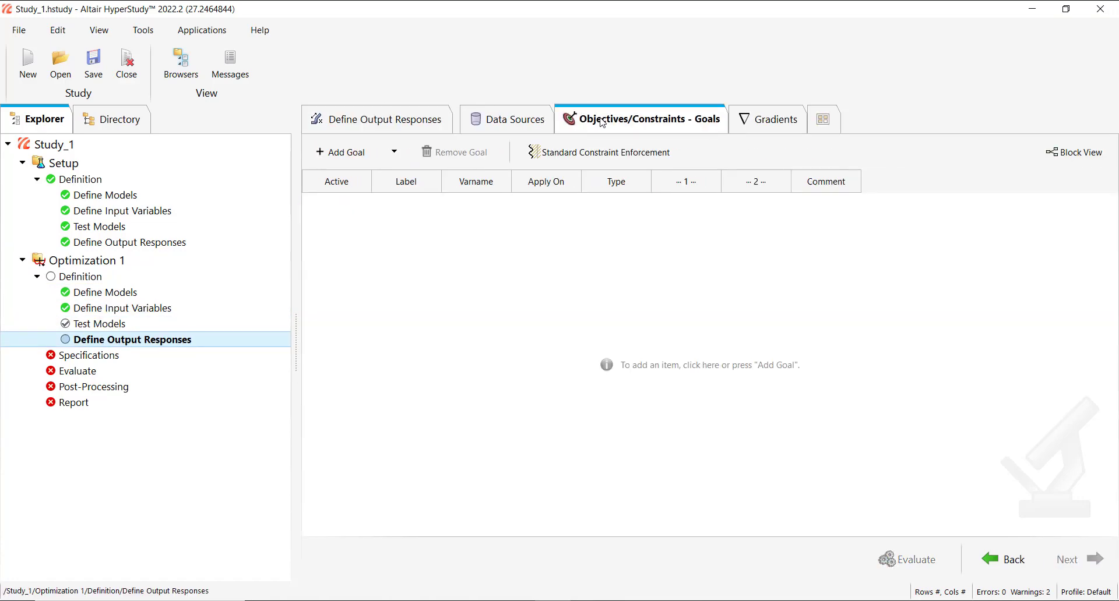
click(323, 150)
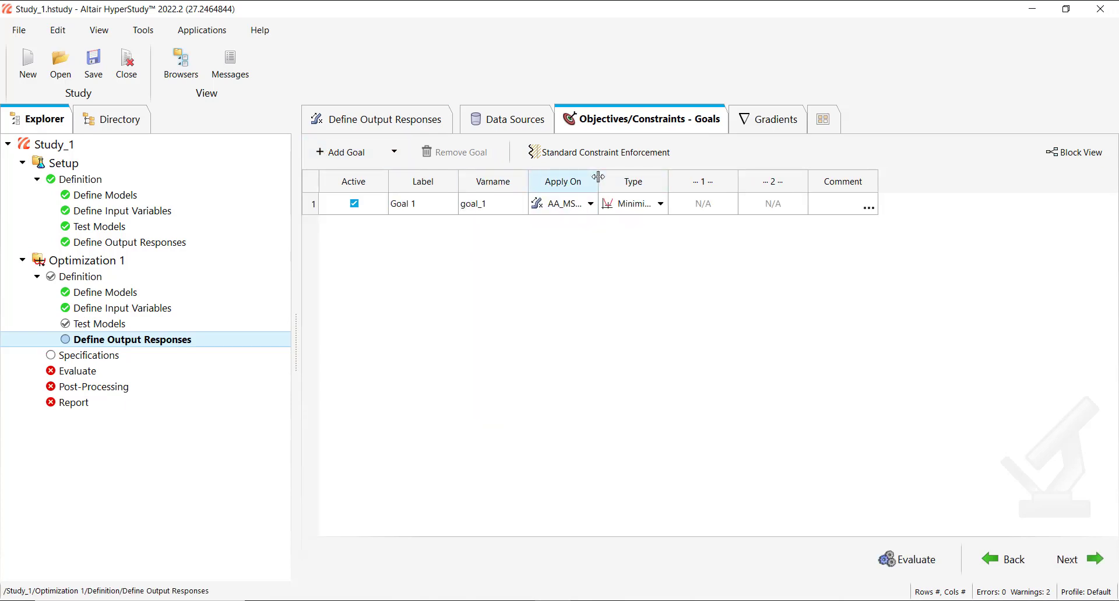
click(590, 203)
click(590, 204)
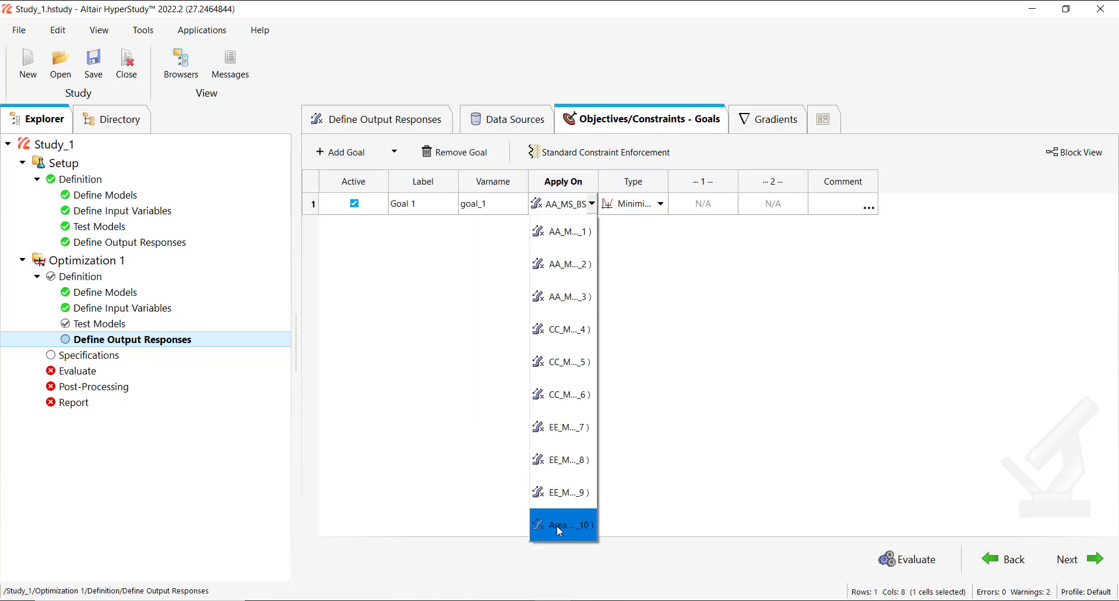
click(558, 527)
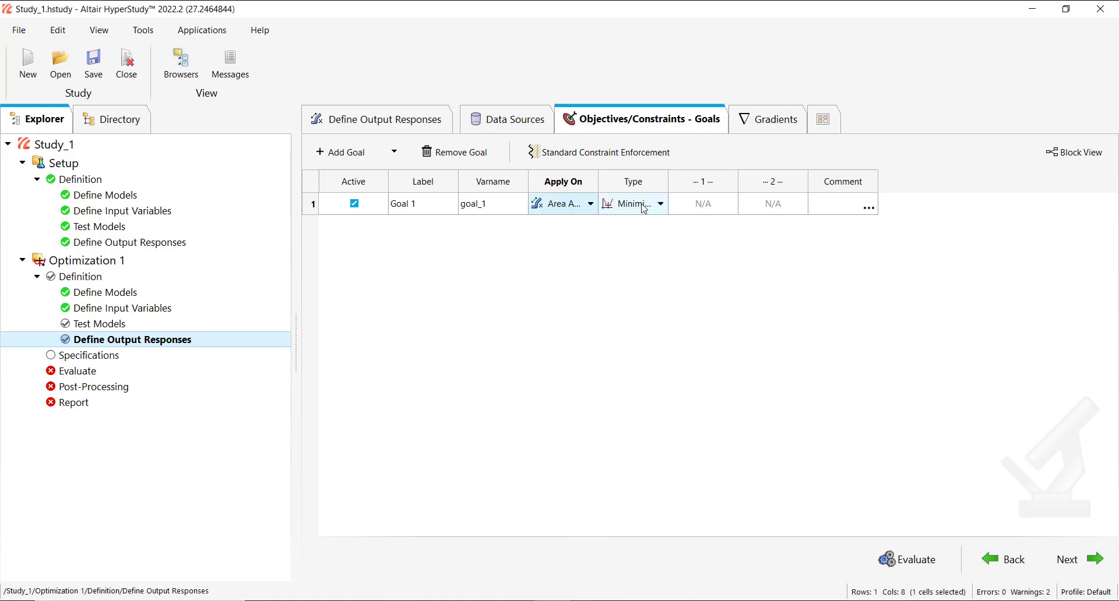
Add 9 constraint goals at once
click(394, 153)
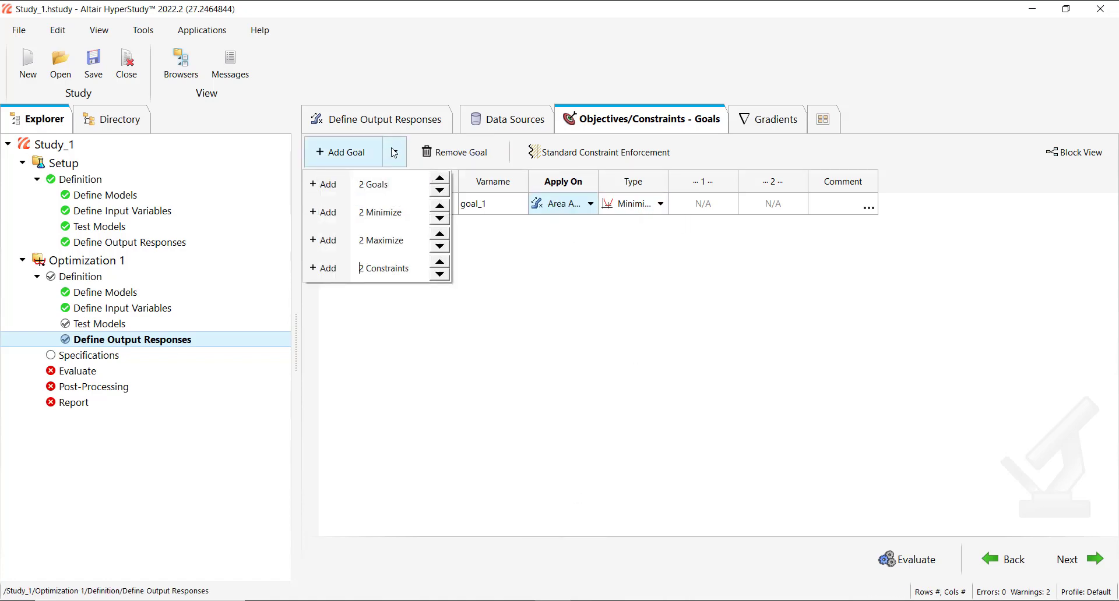
double_click(367, 267)
text(9)
click(323, 271)
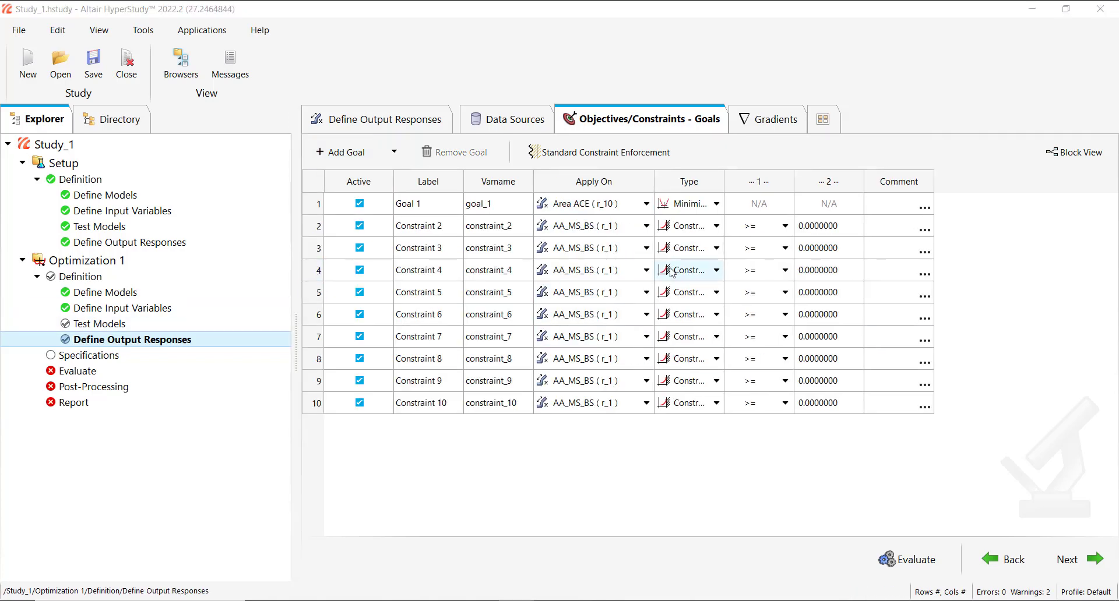
Apply Constraints 3–6 to AA_MS_C, AA_MS_B, CC_MS_BS and CC_MS_C
click(634, 252)
click(634, 252)
click(627, 308)
click(646, 271)
click(646, 271)
click(624, 363)
click(646, 292)
click(645, 292)
click(623, 418)
click(647, 315)
click(647, 315)
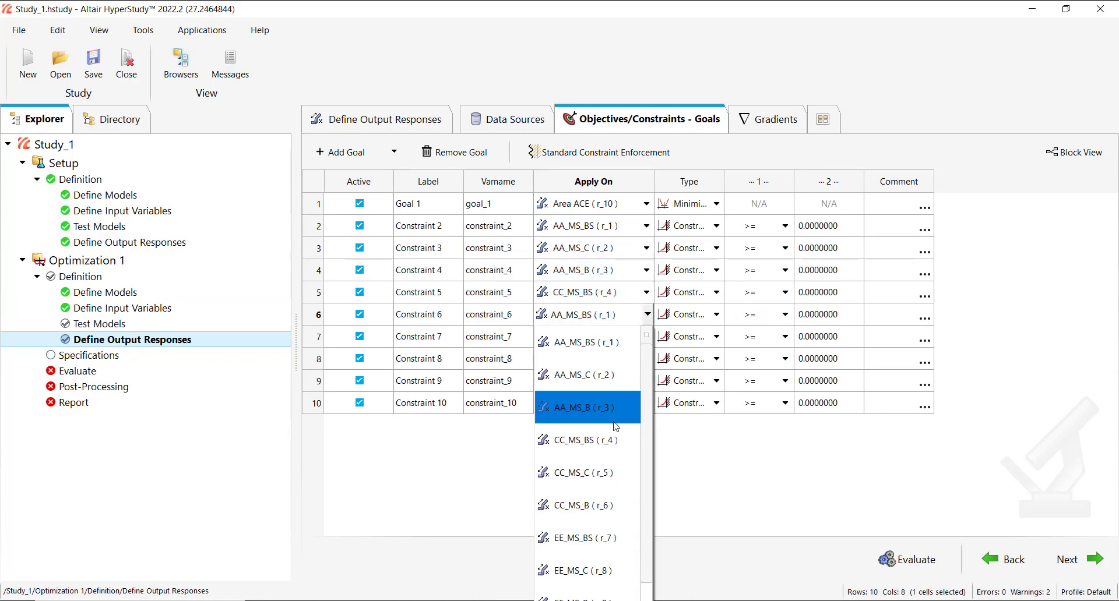
click(606, 471)
Apply Constraints 7–9 to CC_MS_B, EE_MS_BS and EE_MS_C
click(646, 336)
click(646, 337)
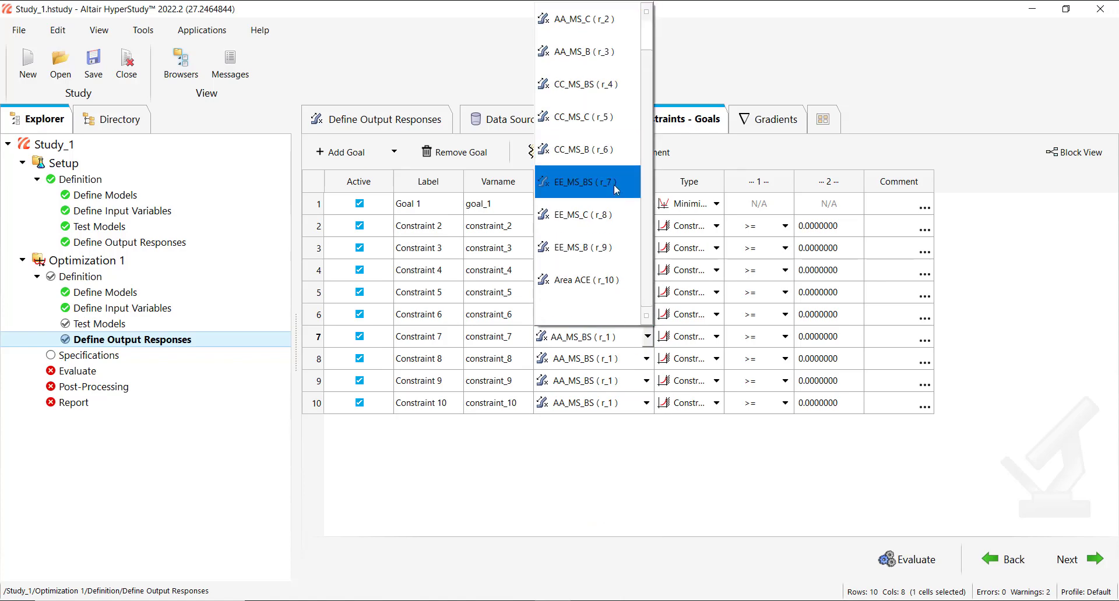
click(583, 151)
click(600, 362)
click(646, 359)
click(617, 236)
click(615, 382)
click(646, 381)
click(591, 288)
click(612, 403)
click(647, 403)
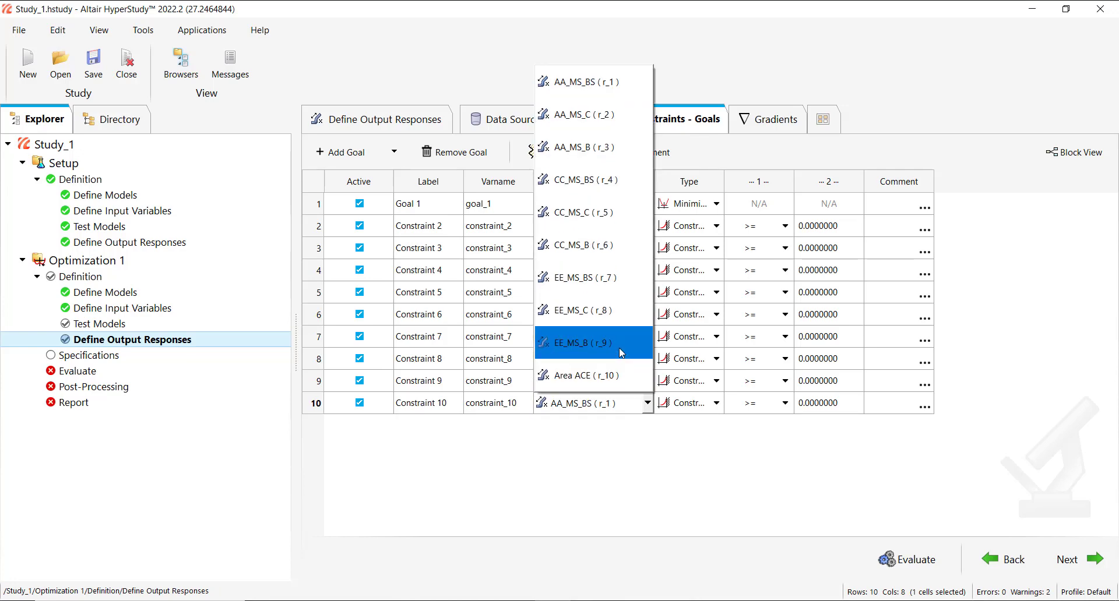
Apply Constraint 10 to EE_MS_B and set 0.2 bounds on Constraints 2 and 3
click(619, 348)
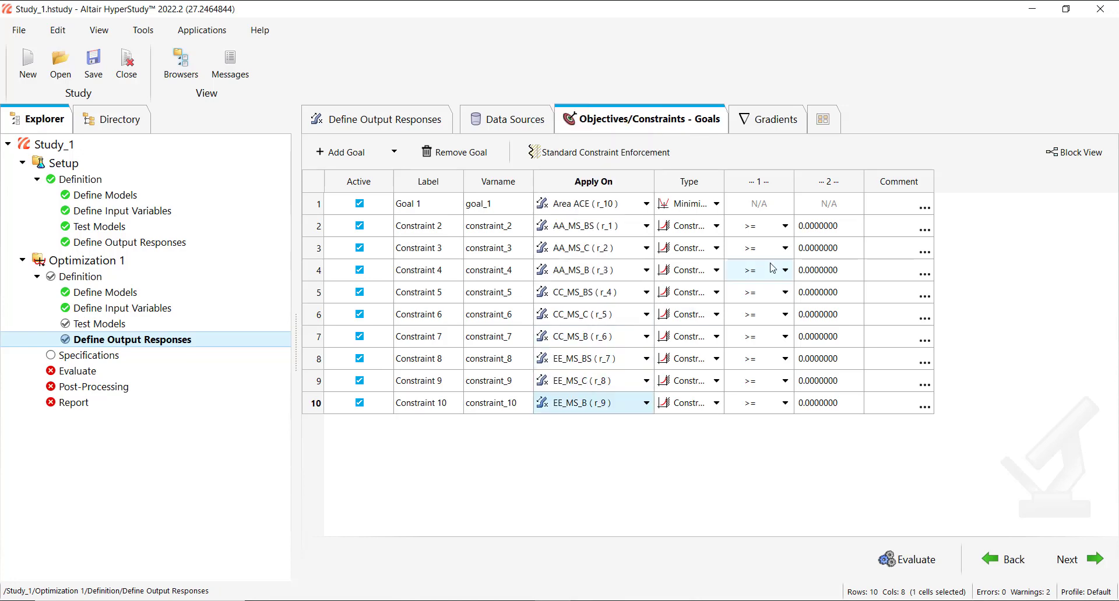
click(836, 231)
click(836, 232)
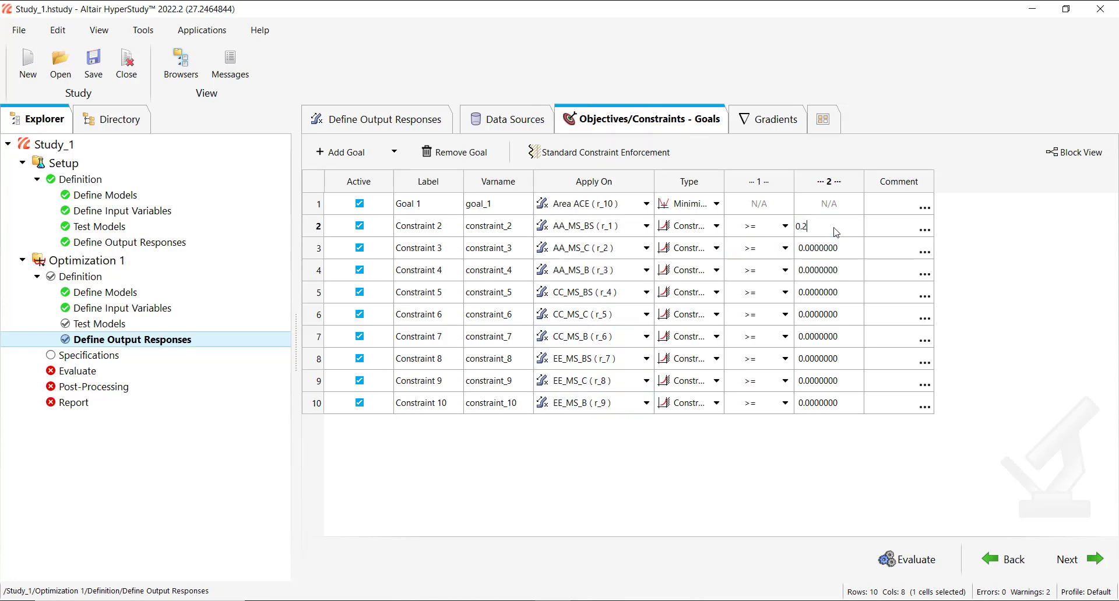
text(0.2)
key(Return)
click(826, 226)
click(822, 250)
click(822, 253)
text(0.2)
key(Return)
Set the 0.2 bound on Constraints 4 through 10, then continue to Specifications
click(819, 271)
text(0.2)
key(Return)
click(836, 300)
text(0.2)
drag(828, 317, 838, 413)
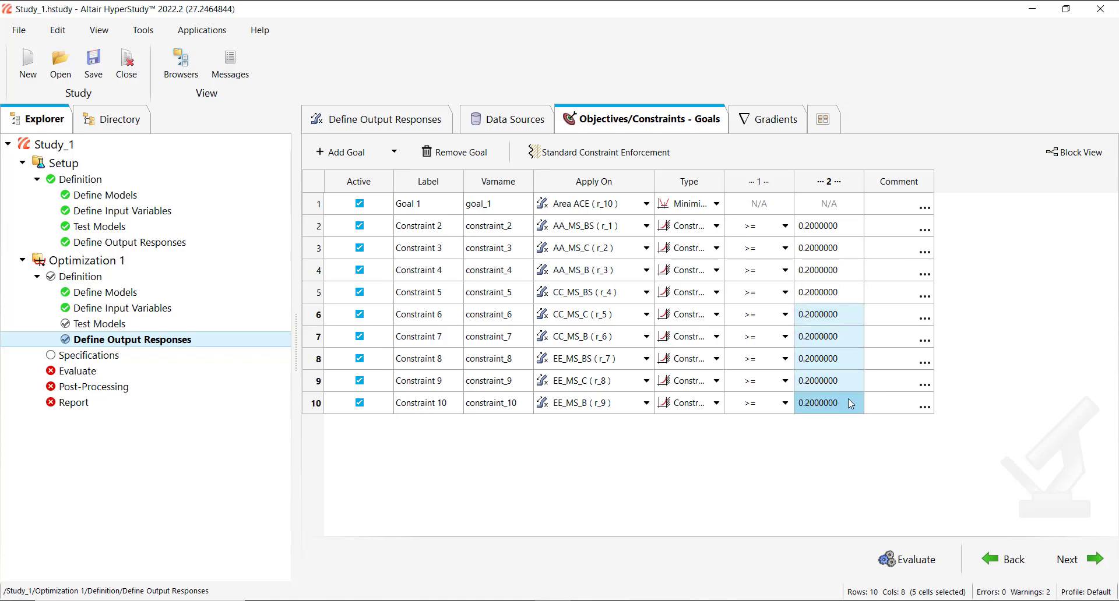
click(1028, 311)
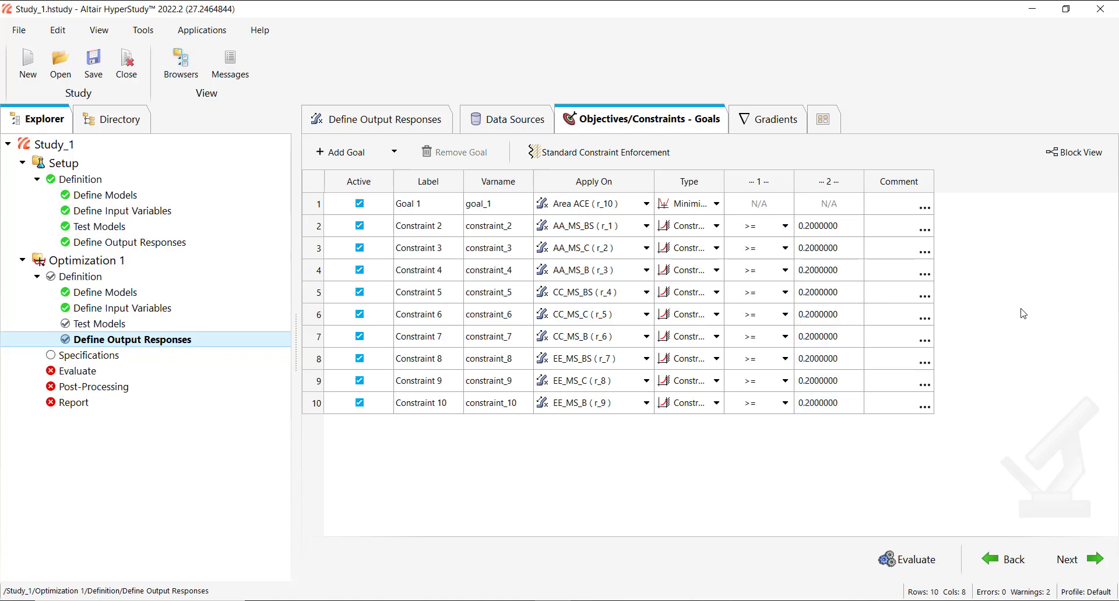
click(1091, 574)
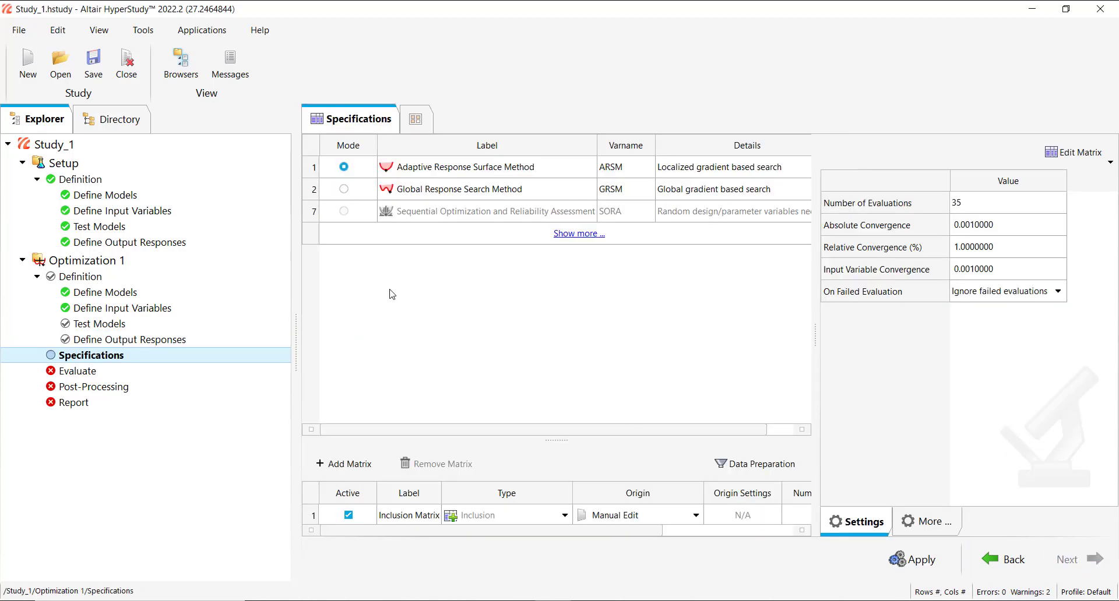
Switch the optimization method to Sequential Quadratic Programming (SQP) and apply it
click(574, 233)
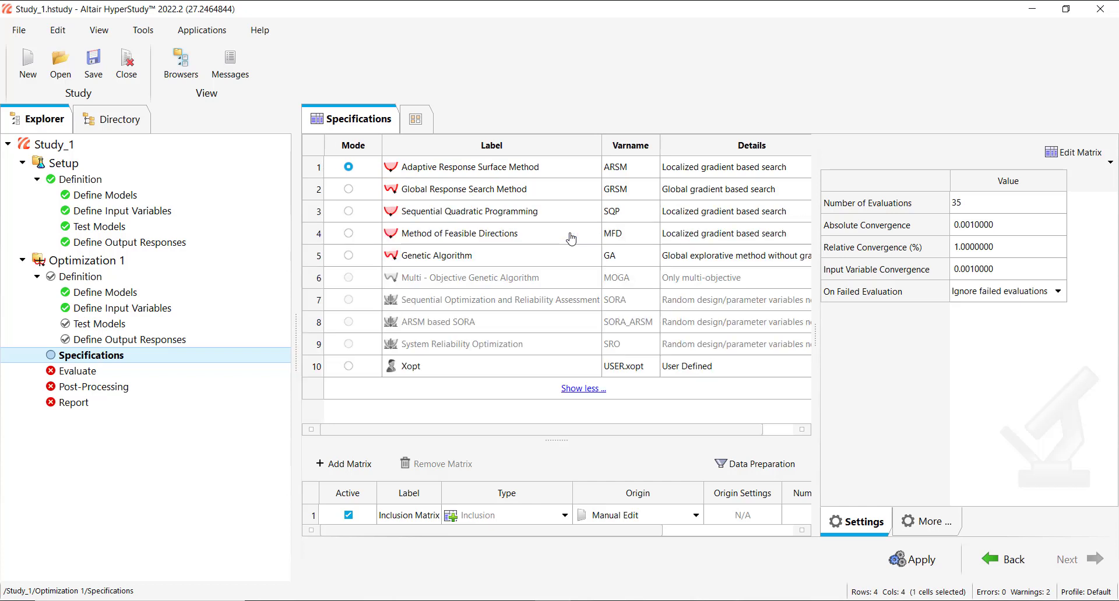
click(534, 212)
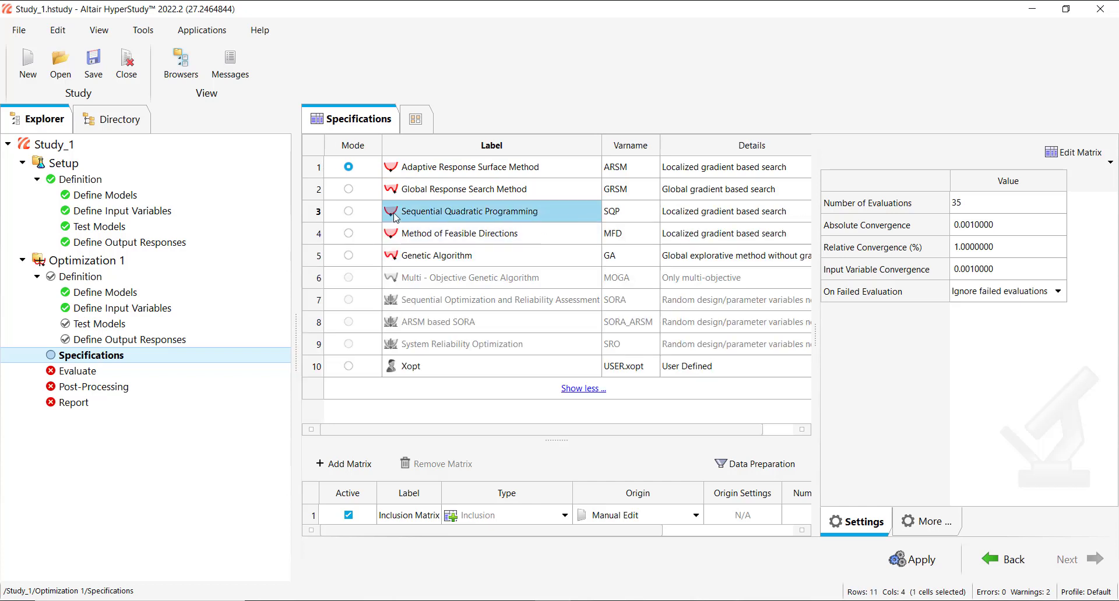
click(355, 212)
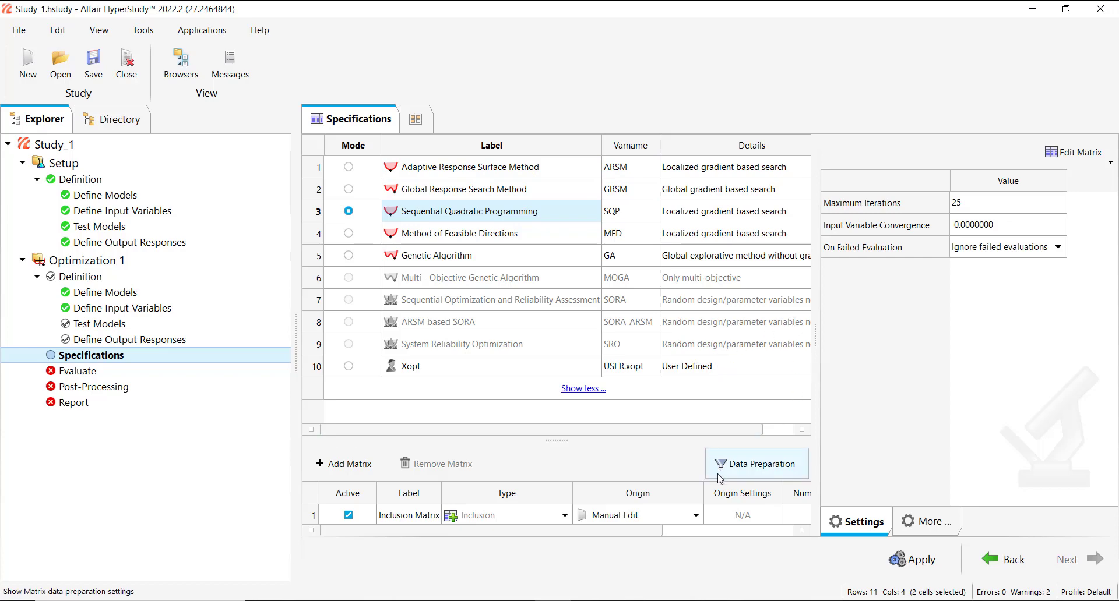
click(919, 561)
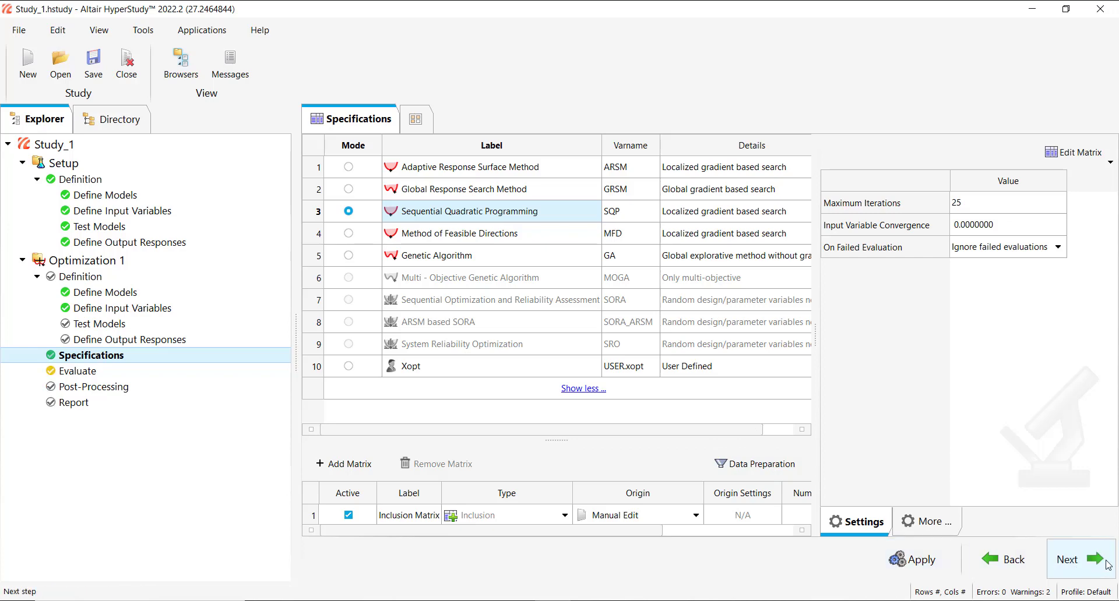
click(1106, 566)
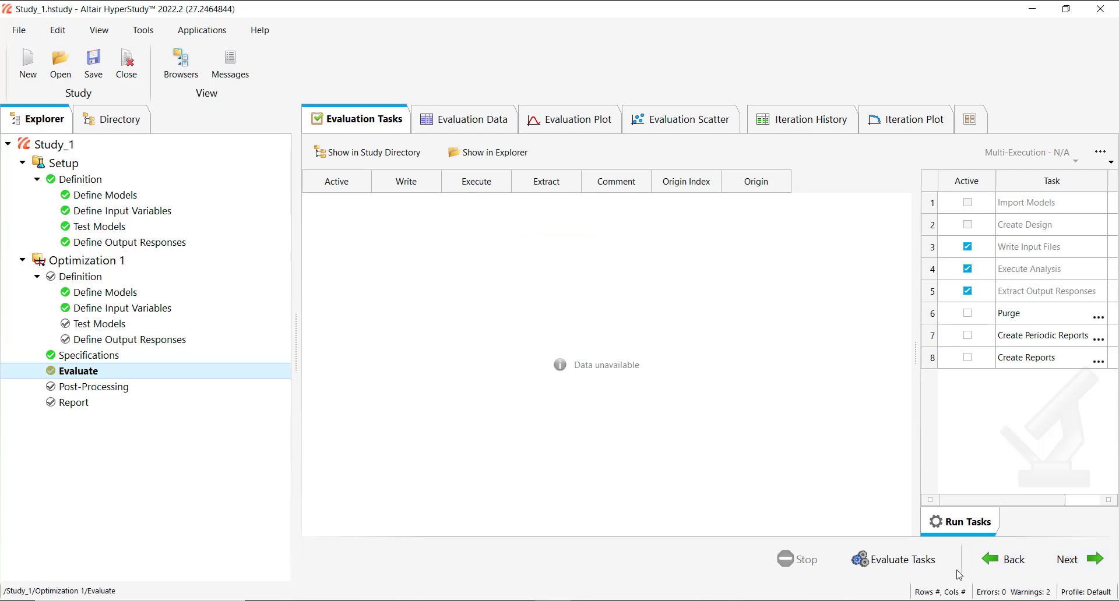
Run the SQP optimization tasks until all 97 evaluations report Success for Write, Execute and Extract
click(907, 562)
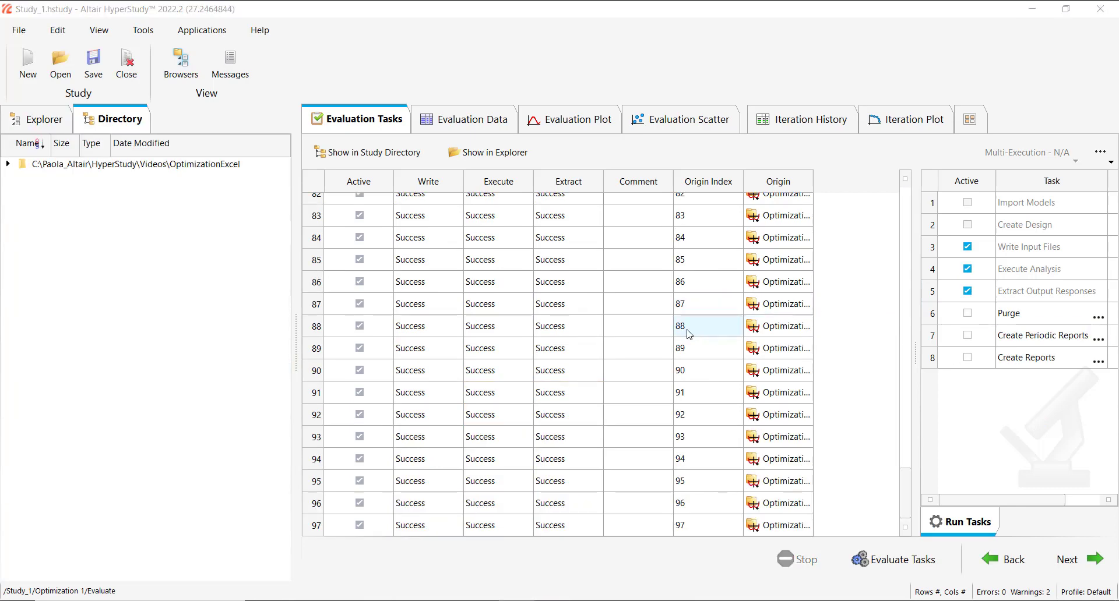
Plot the iteration history of Constraint 2 through Constraint 10
click(878, 126)
scroll(948, 289, down, 5)
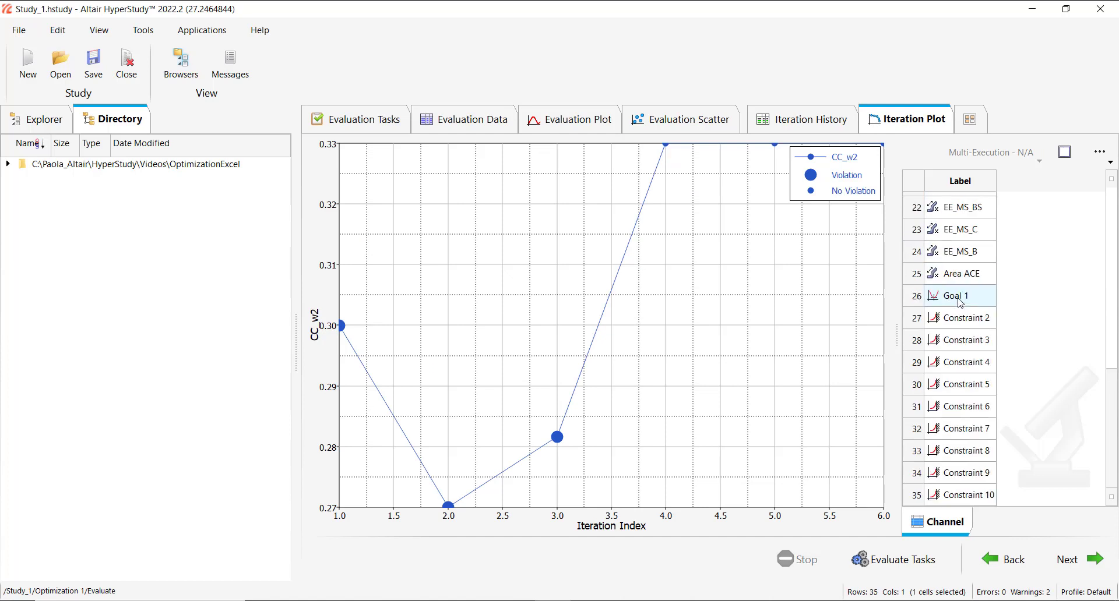
click(965, 318)
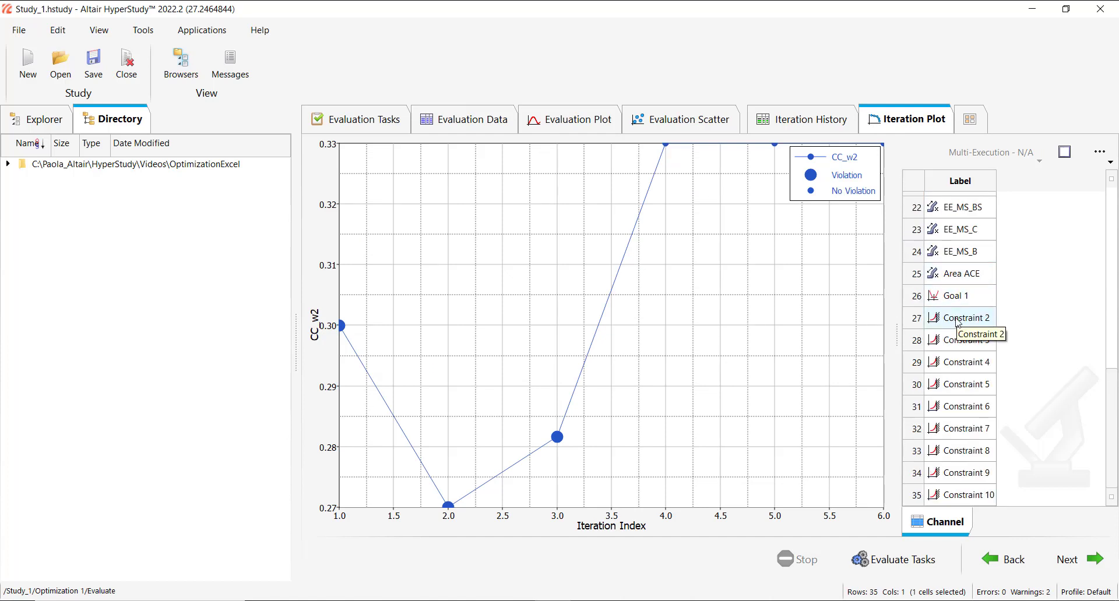
drag(965, 318, 959, 491)
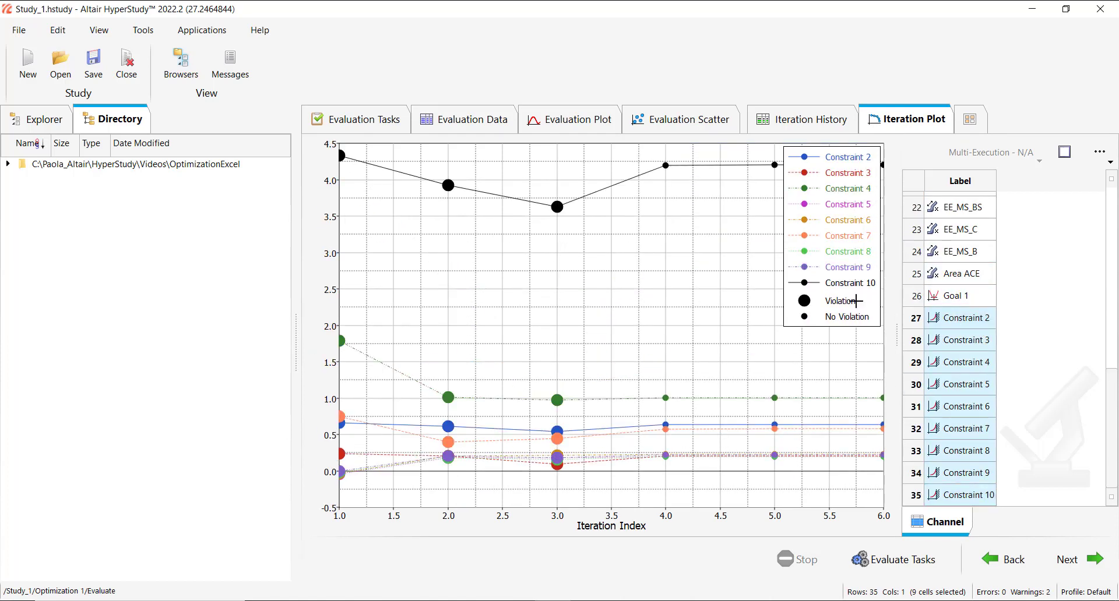
Give each constraint its own widened chart showing its 0.20 bound line
click(1064, 152)
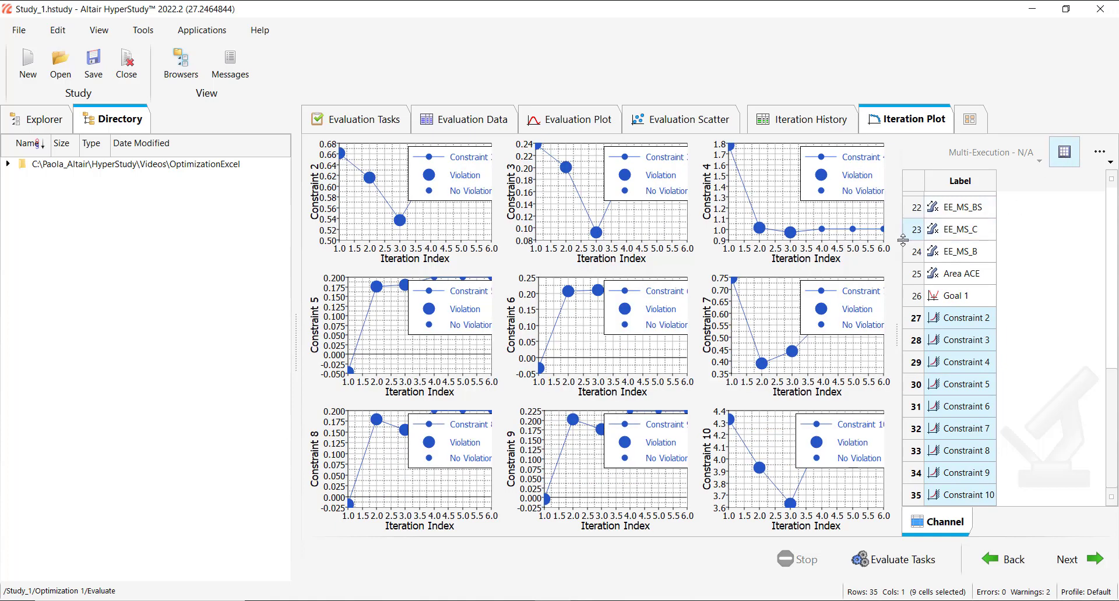
drag(898, 344, 882, 324)
click(1089, 152)
click(983, 183)
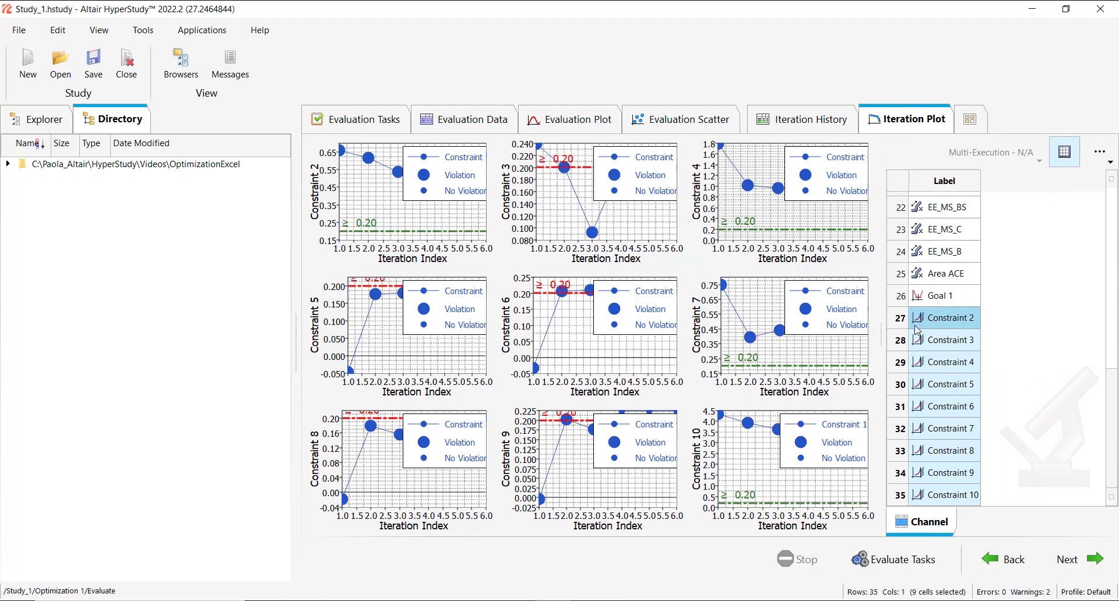
drag(877, 342, 1059, 339)
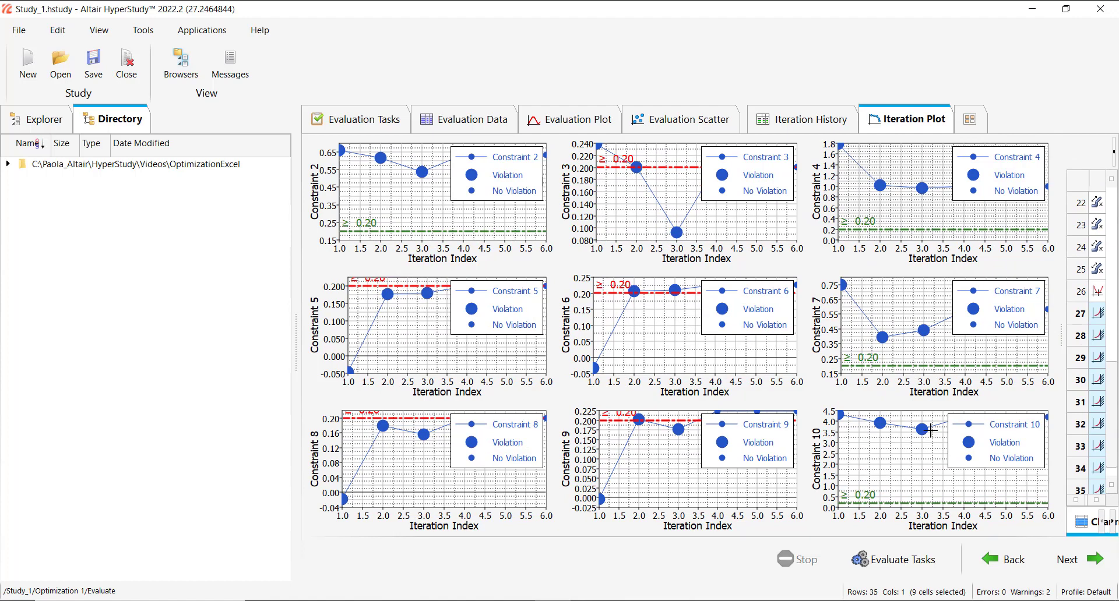
Check the Iteration History, then scan Evaluation Data constraint columns showing evaluation 66 optimal at 69.442366
click(811, 121)
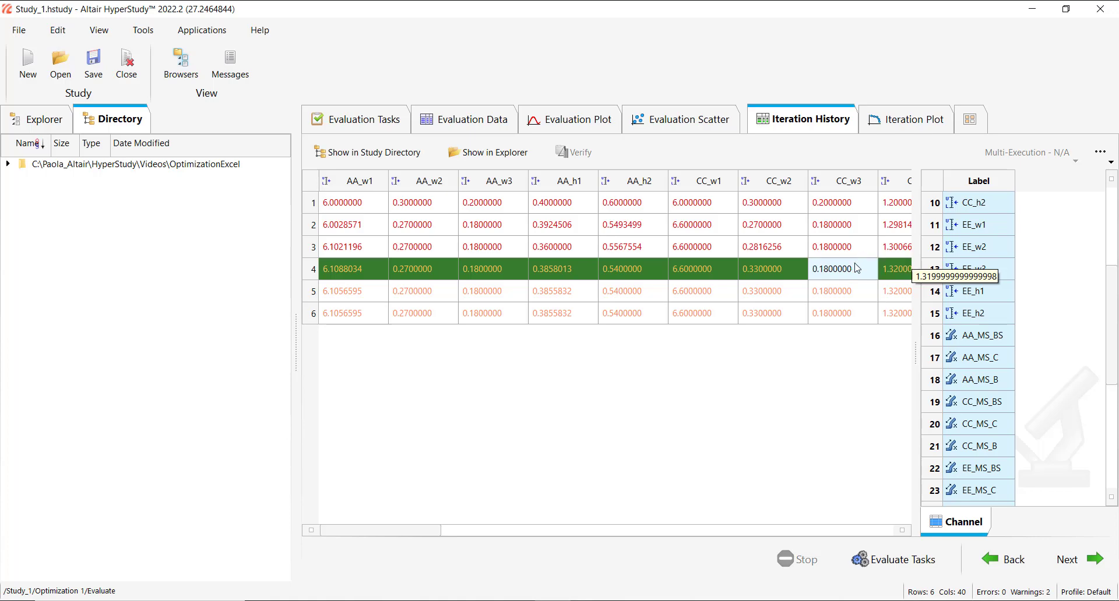
click(472, 119)
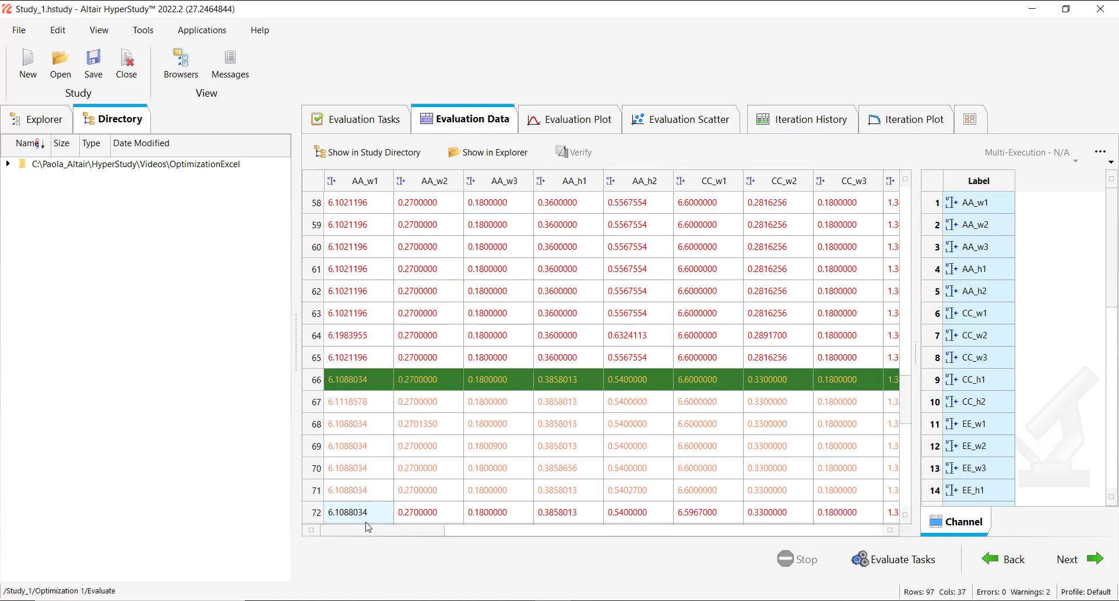
drag(364, 531, 791, 532)
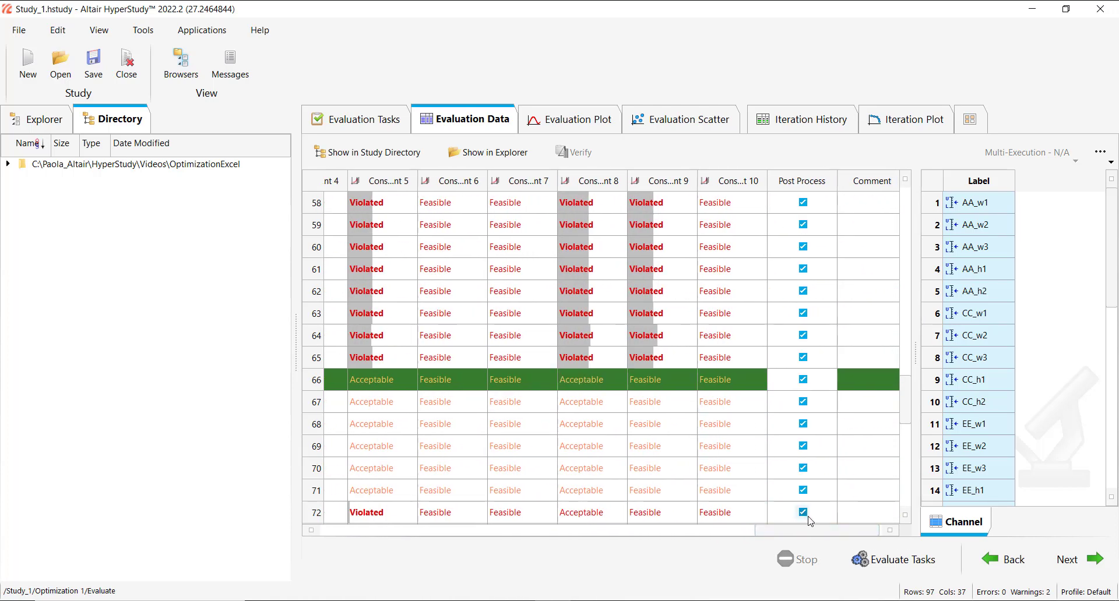
drag(768, 534, 327, 533)
scroll(430, 361, up, 5)
scroll(430, 362, up, 10)
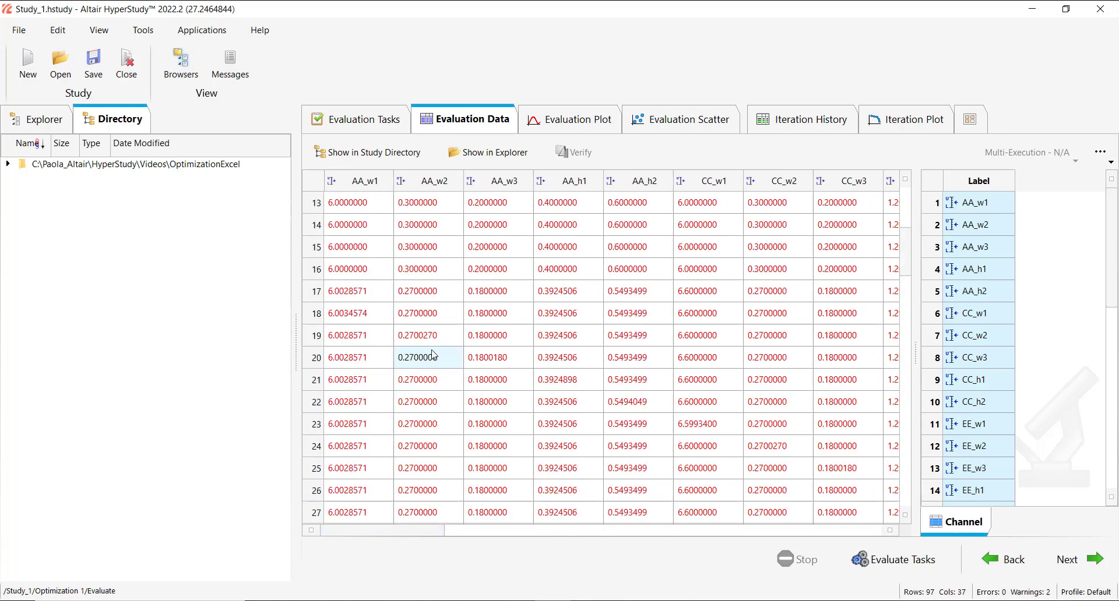
Expand OptimizationExcel > approaches > setup_1-def > run__00001 > m_1 to reveal the run's files
click(9, 164)
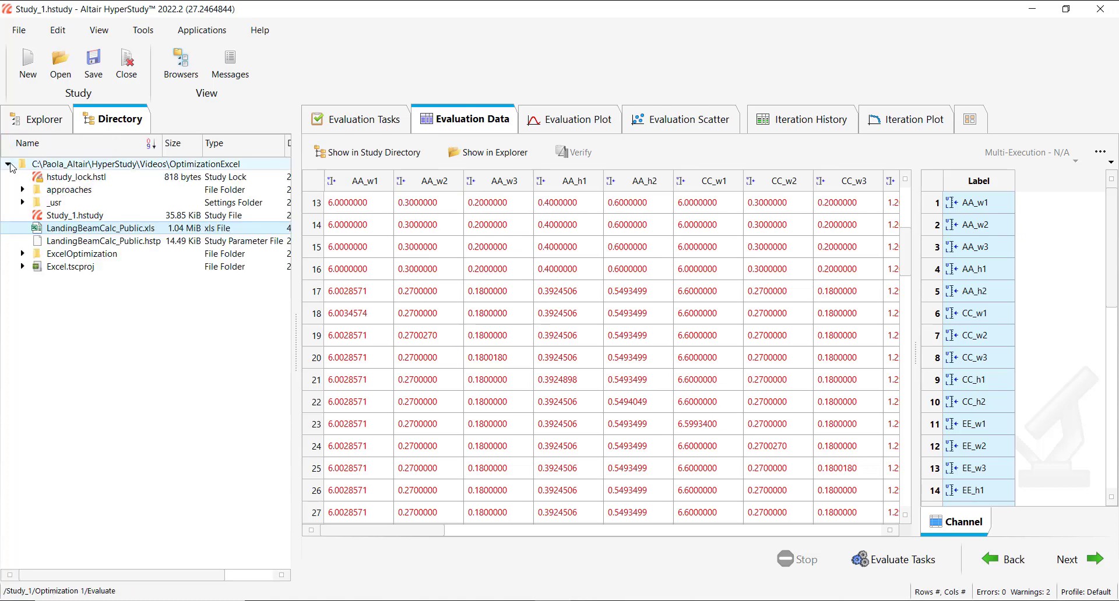
click(22, 190)
click(37, 202)
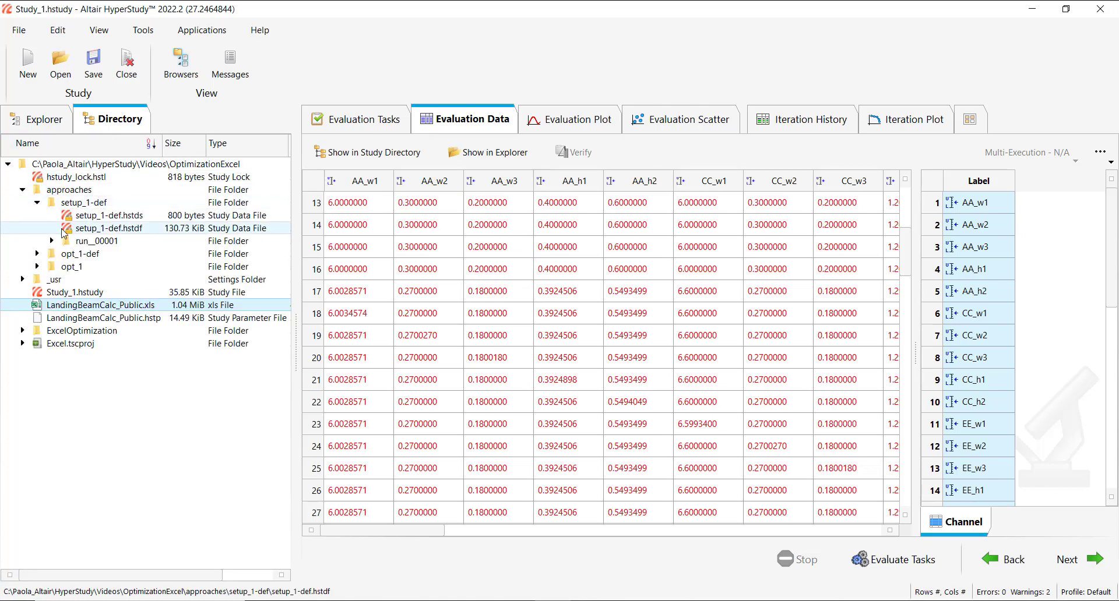
click(51, 240)
click(66, 254)
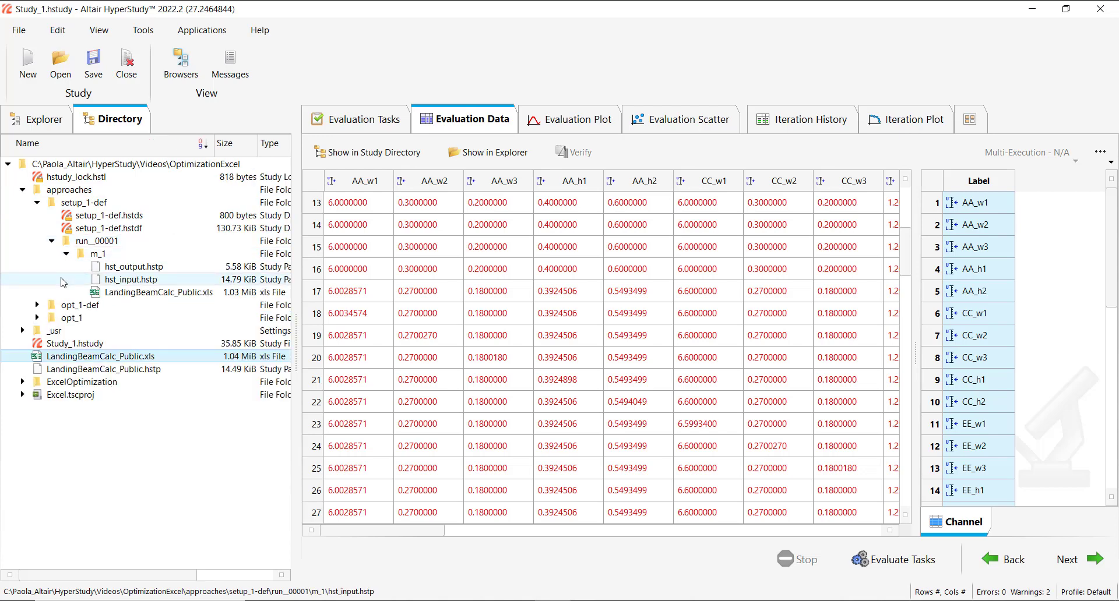